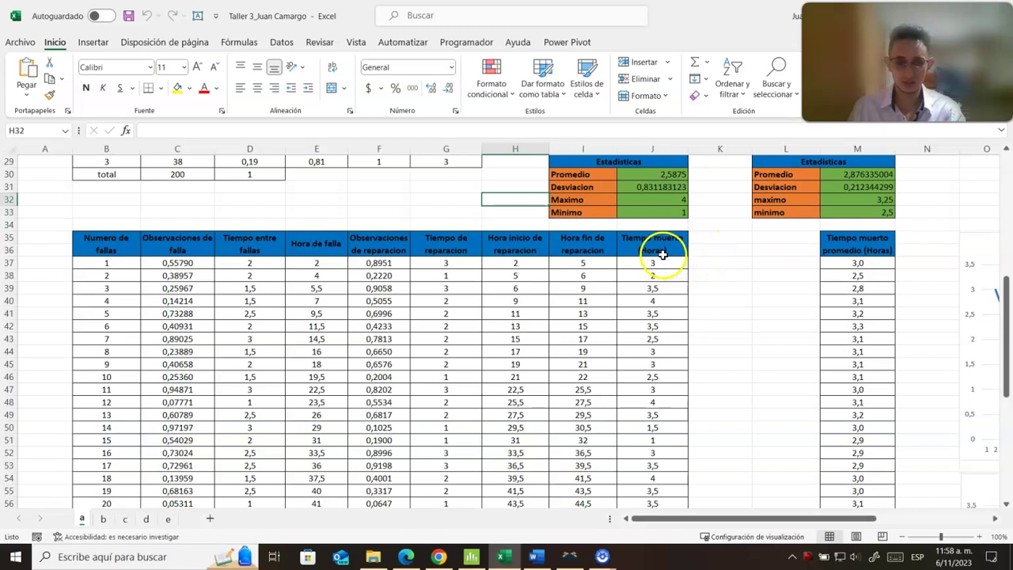
- Examine sheet a's downtime simulation table, statistics, average downtime charts and the analysis note below them
scroll(815, 325, "down", 4)
scroll(791, 396, "up", 7)
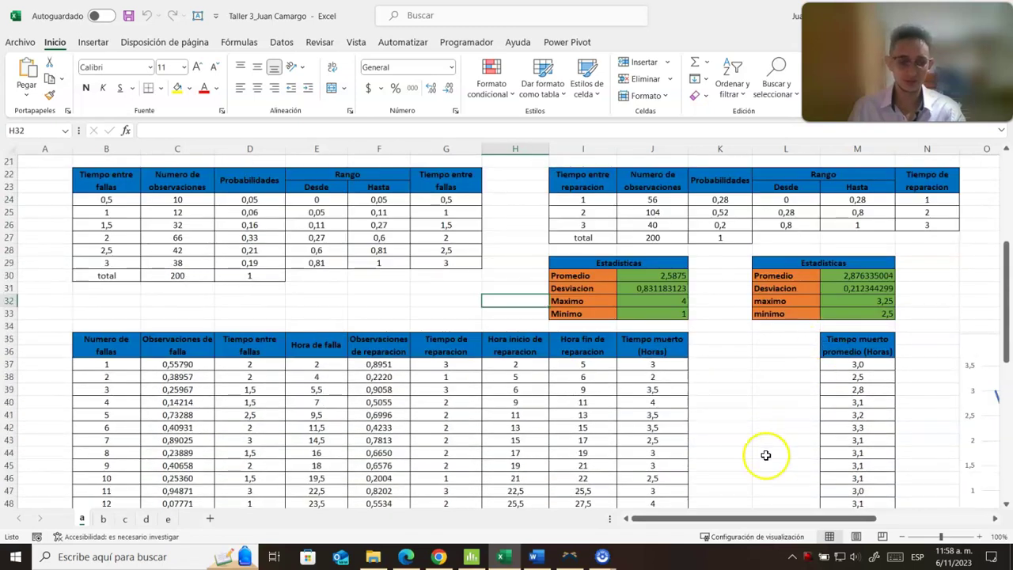
left_click_drag(746, 519, 877, 489)
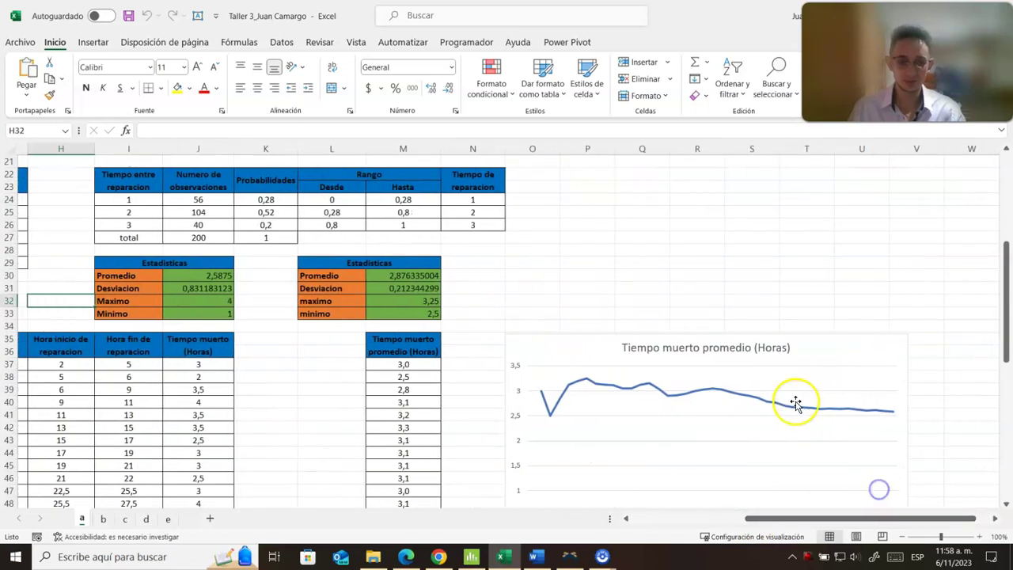
scroll(795, 404, "down", 9)
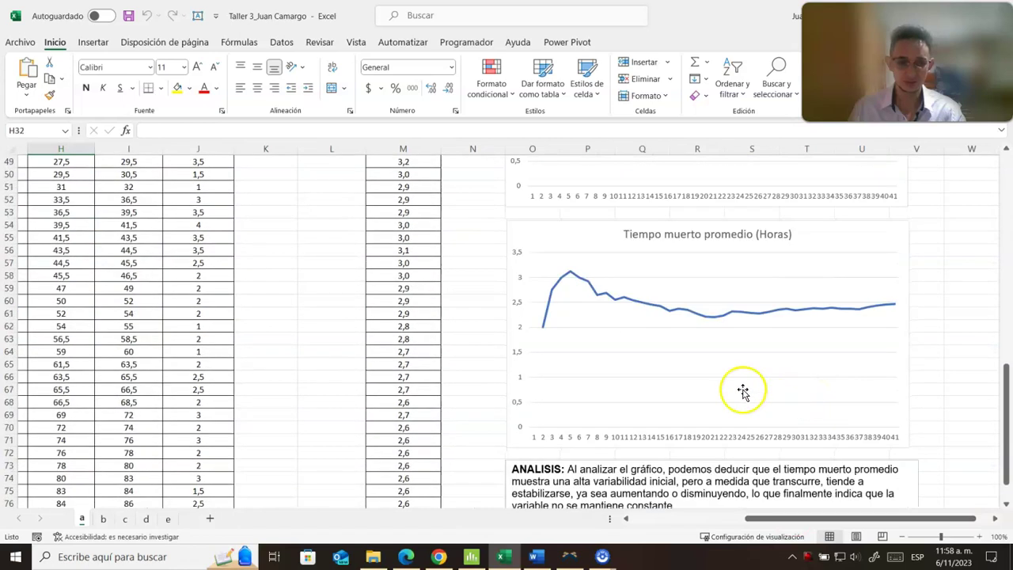
scroll(626, 309, "down", 2)
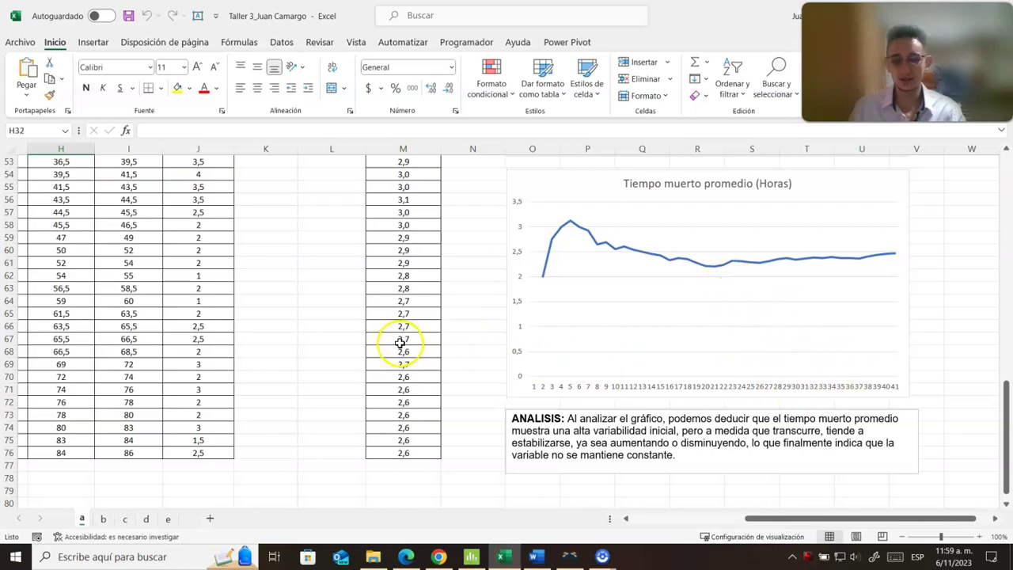
scroll(402, 340, "up", 15)
scroll(379, 349, "down", 5)
scroll(379, 349, "down", 2)
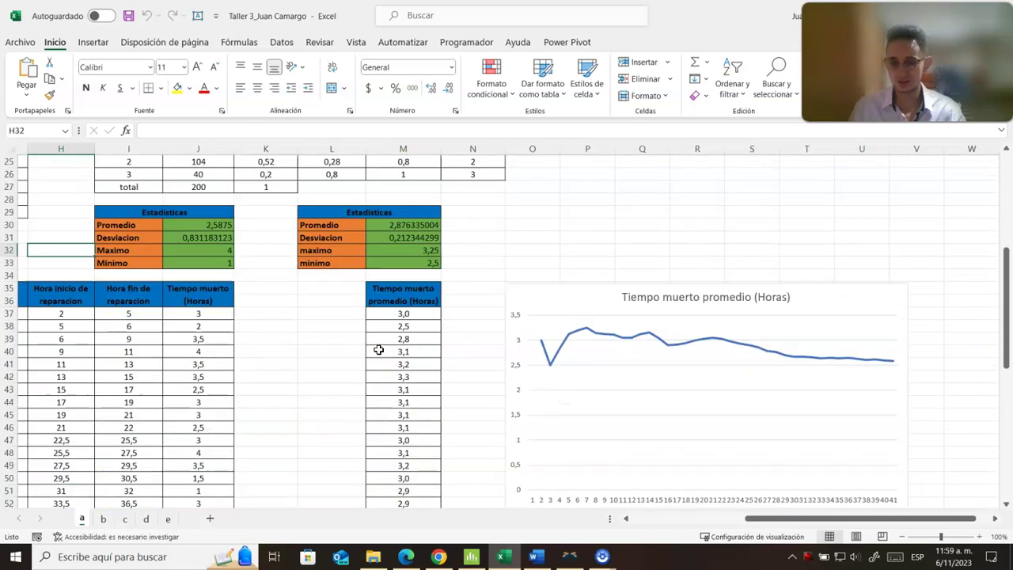
- Open sheet b and examine its downtime statistics, probability plots, replica calculation and the non-terminating simulation formulas
left_click(102, 520)
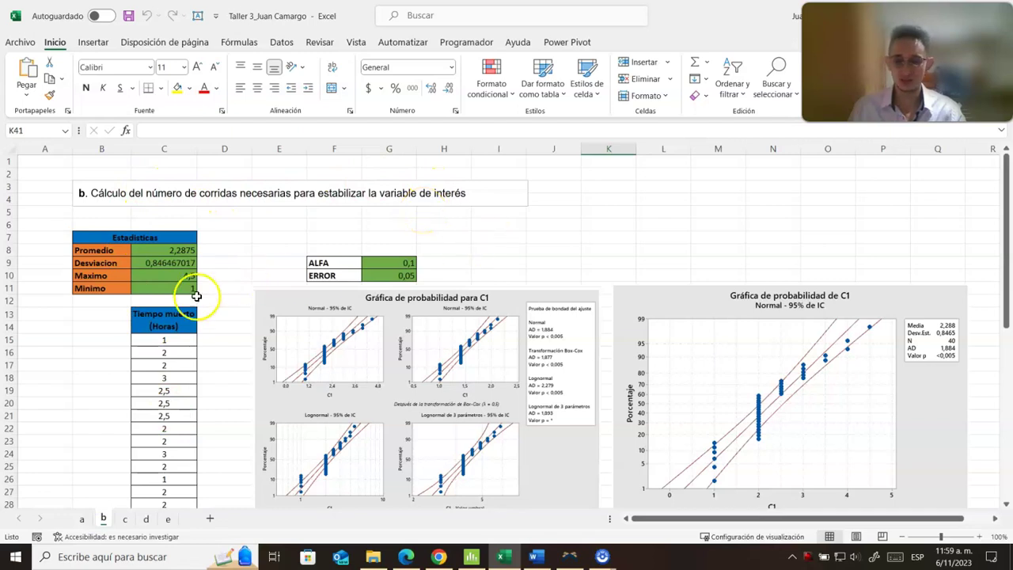
scroll(228, 342, "down", 3)
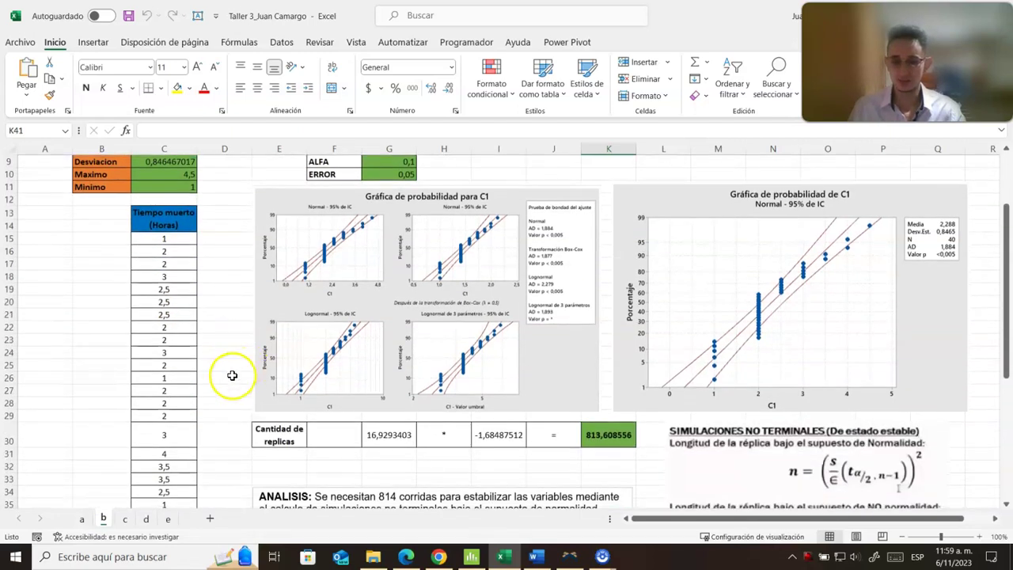
scroll(355, 343, "up", 1)
scroll(490, 356, "down", 4)
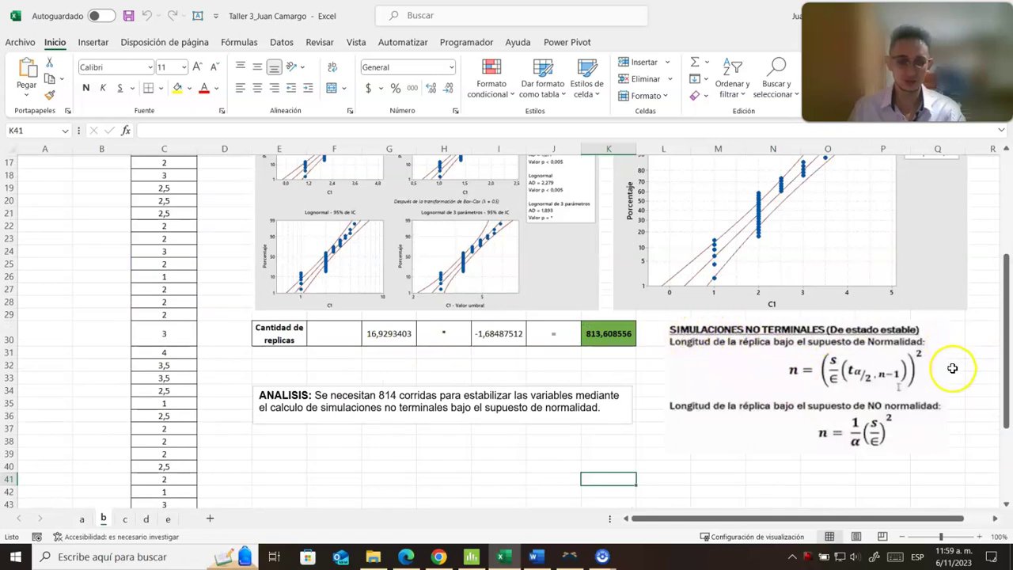
scroll(556, 379, "up", 4)
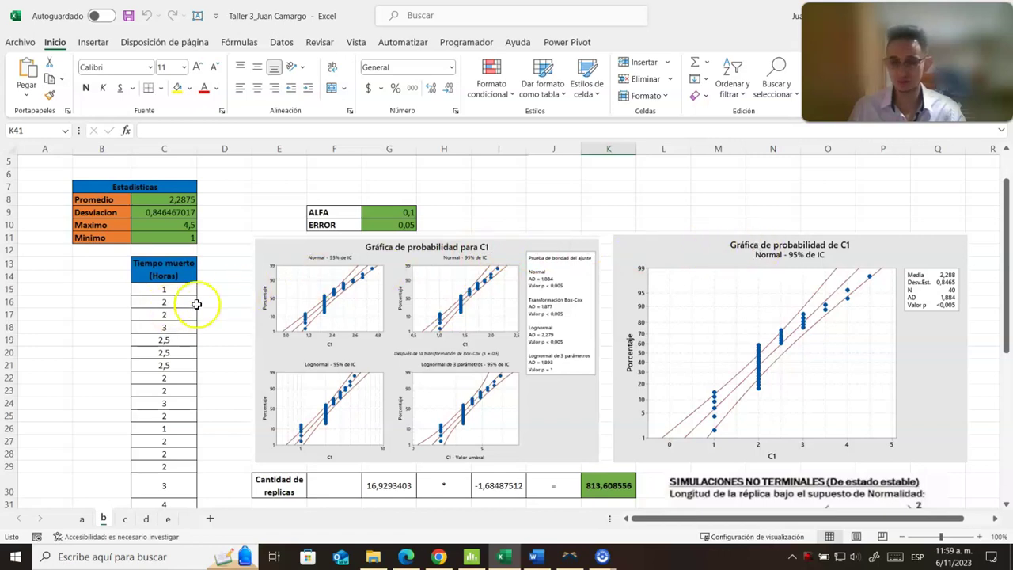
- Switch to Minitab and display the cumulative distribution function output and the probability plot of C1
left_click(471, 556)
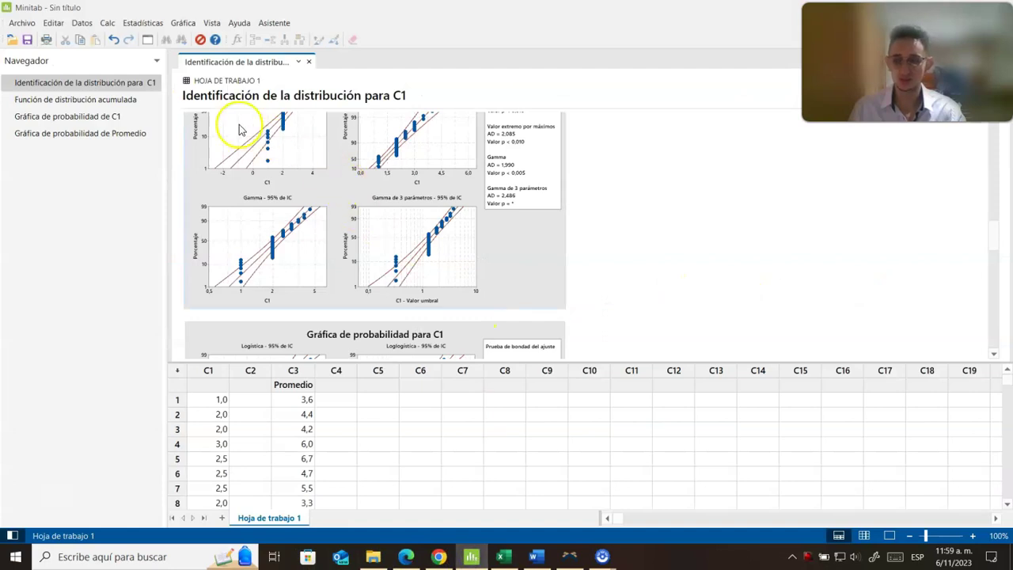
left_click(136, 101)
left_click(119, 116)
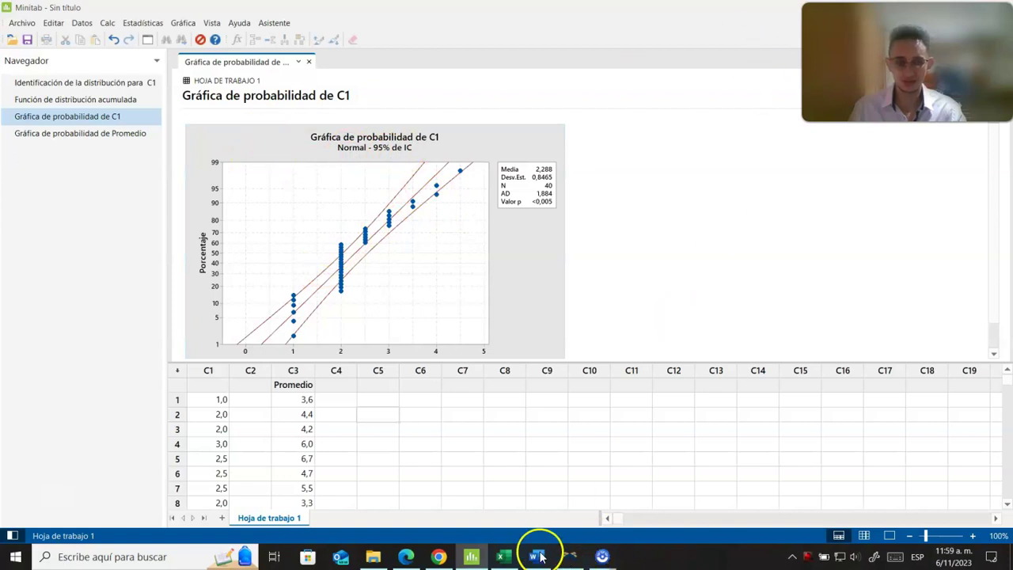
- Return to the Excel workbook and inspect the formulas behind the replica calculation in cells G30 and K30 of sheet b
left_click(503, 556)
scroll(448, 417, "down", 4)
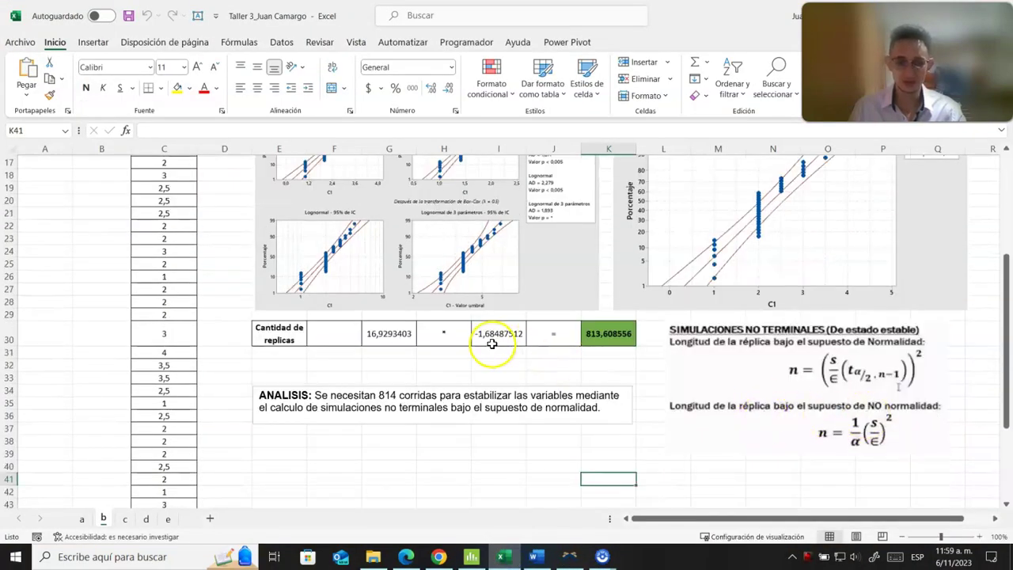
left_click(402, 337)
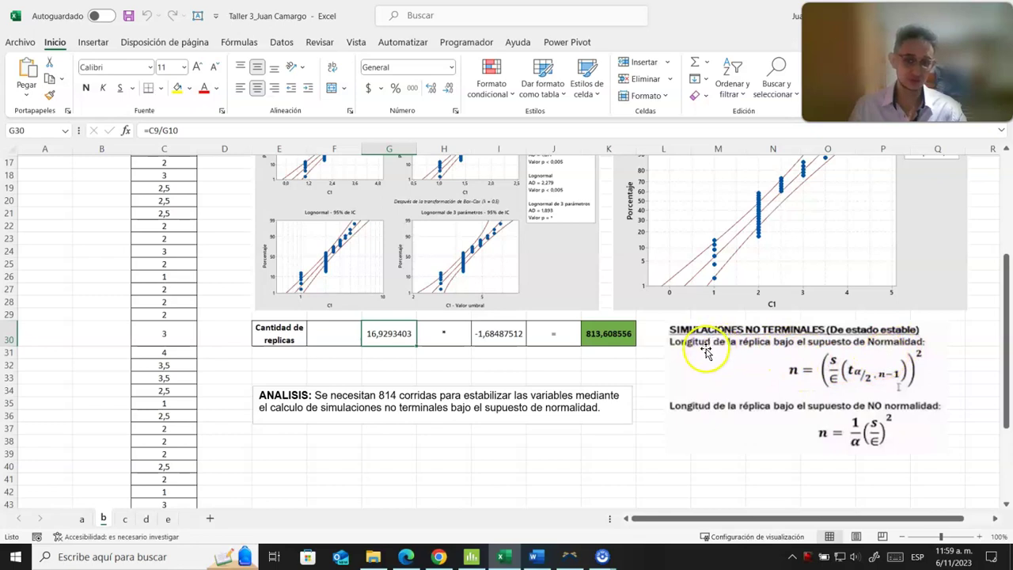
scroll(724, 352, "up", 3)
scroll(764, 373, "down", 3)
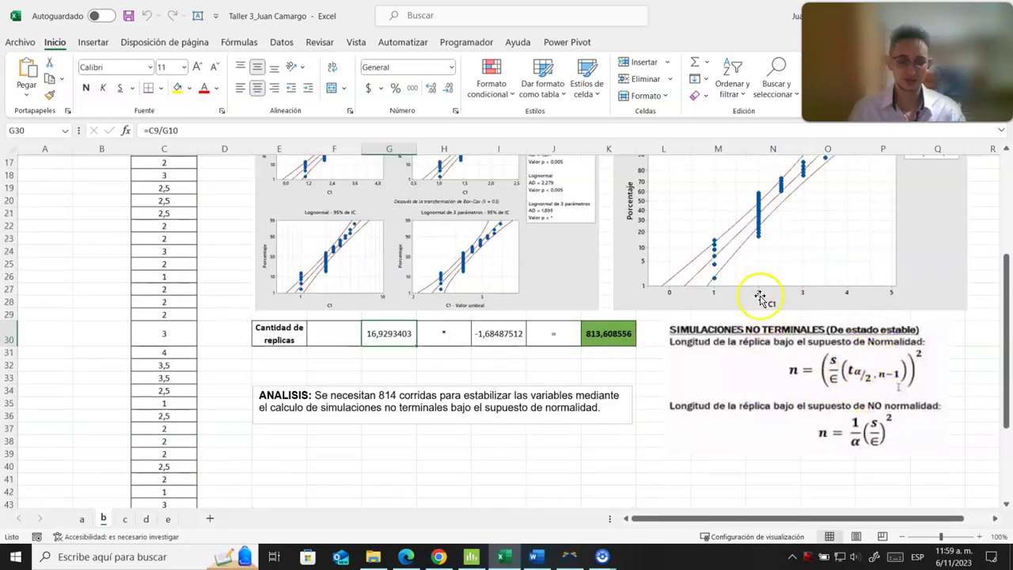
scroll(759, 297, "up", 5)
scroll(523, 427, "down", 4)
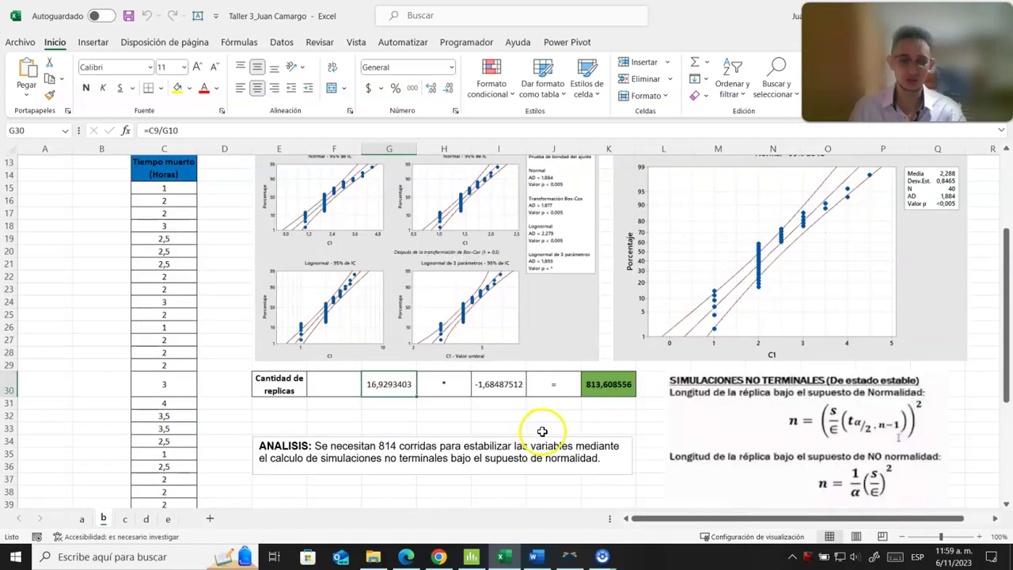
left_click(610, 385)
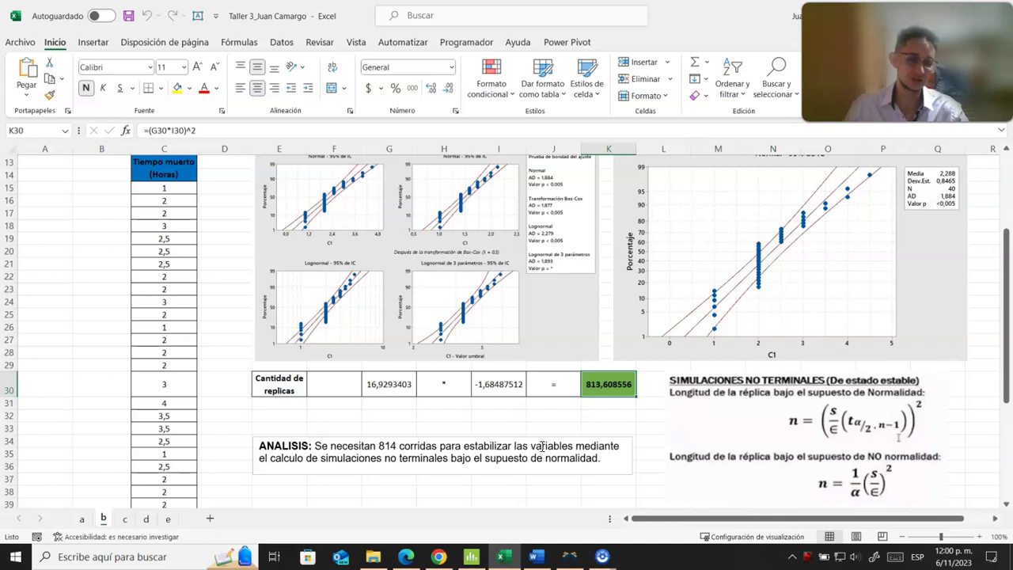
- Open sheet c and examine its problem statement, probability tables, statistics and the long simulation table of failures
left_click(124, 519)
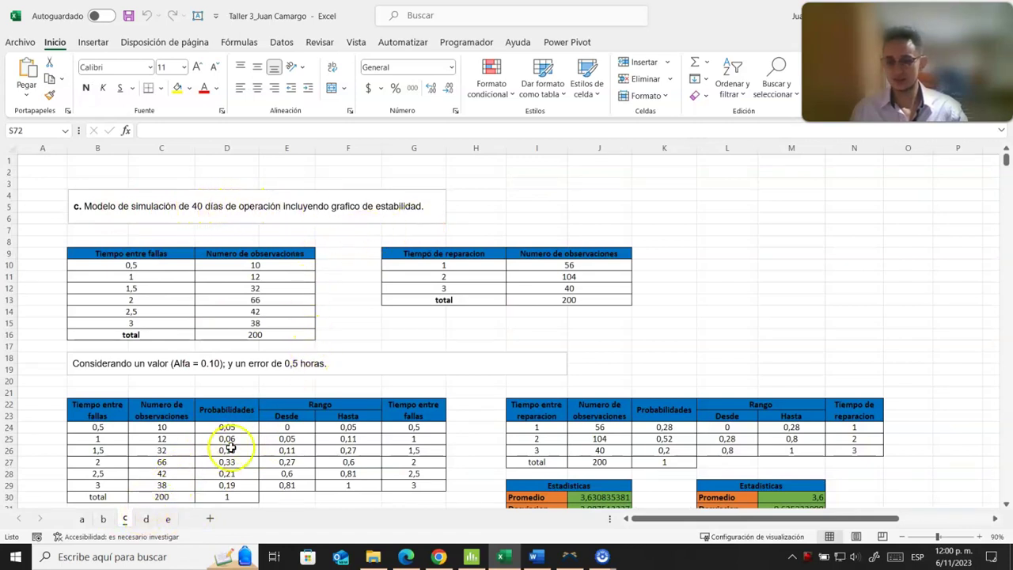
scroll(238, 443, "down", 3)
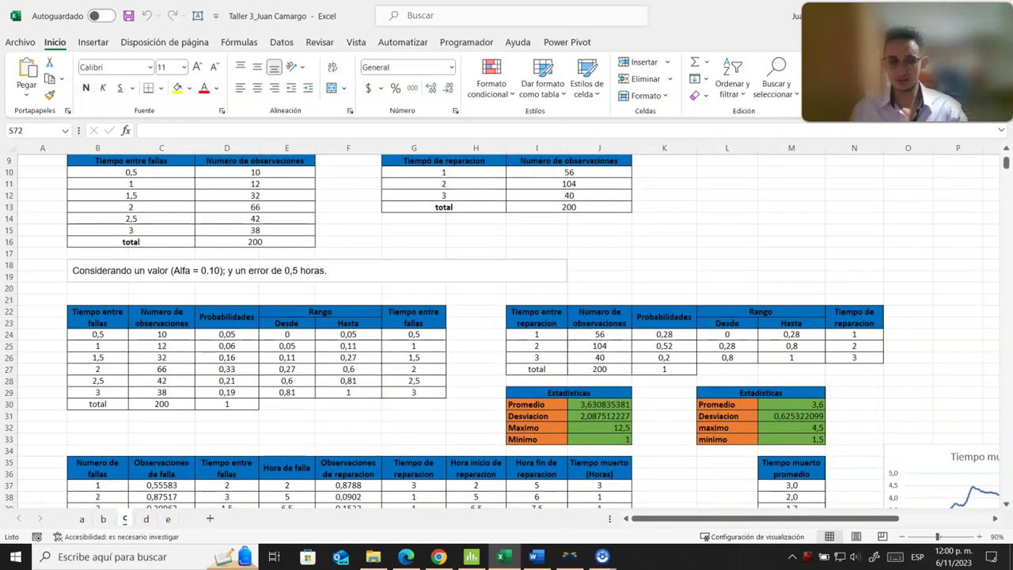
scroll(48, 354, "up", 3)
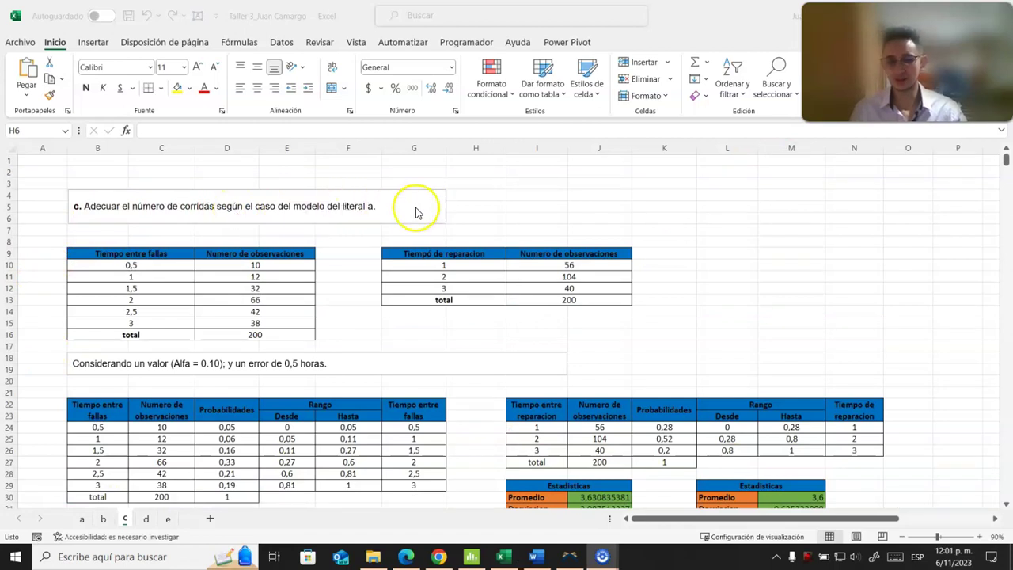
scroll(395, 307, "down", 7)
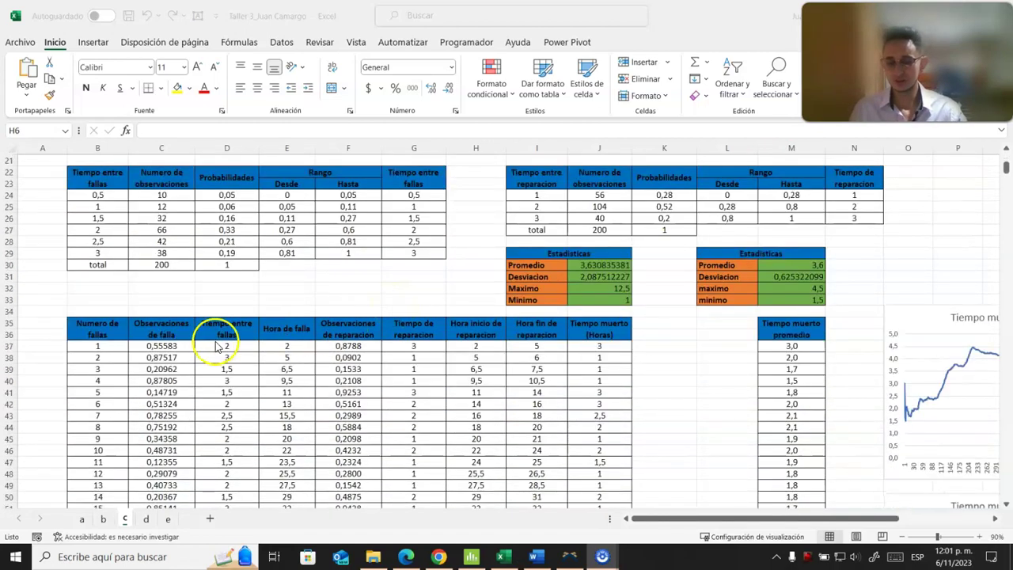
scroll(224, 346, "down", 3)
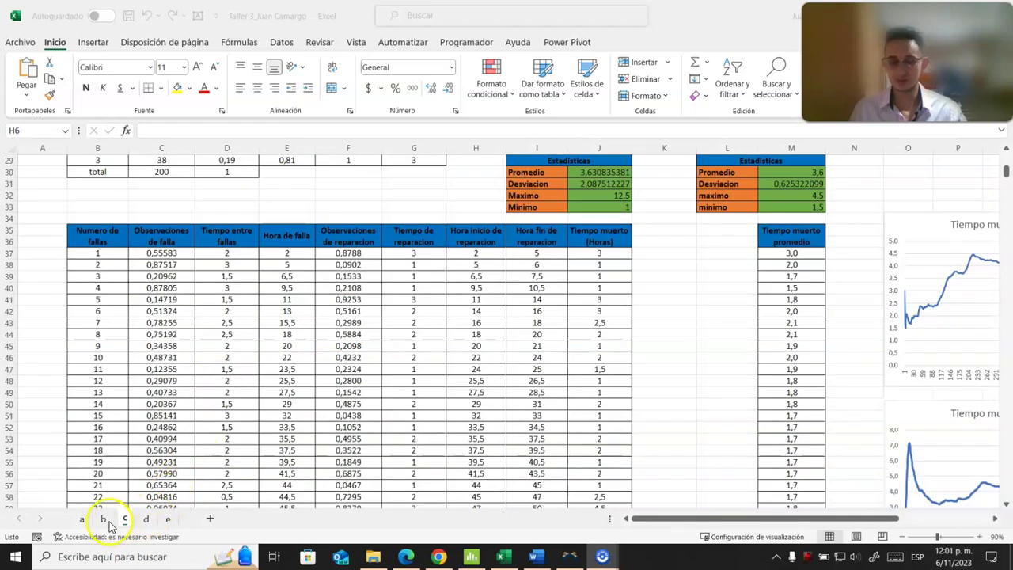
scroll(396, 289, "up", 2)
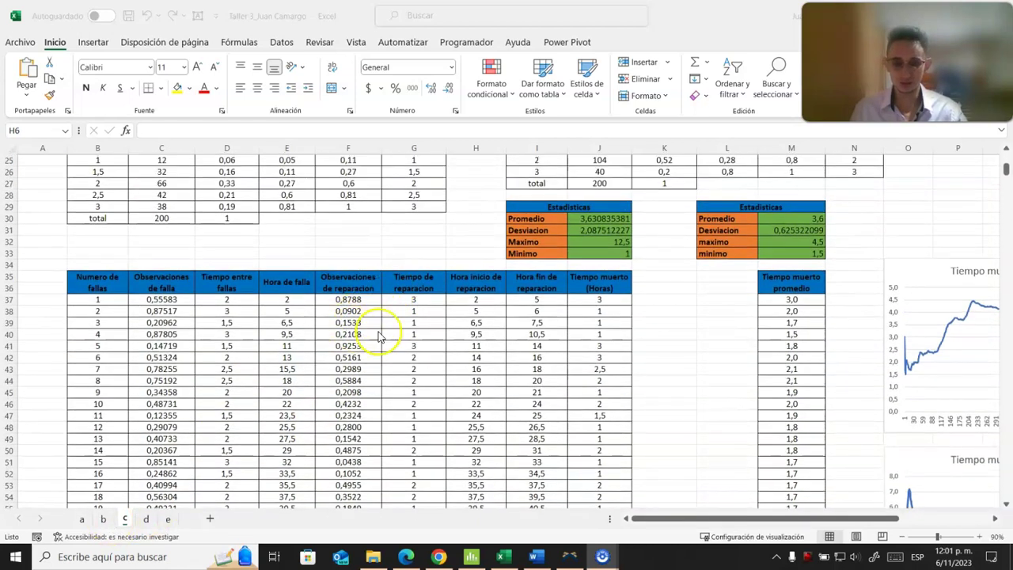
scroll(599, 316, "up", 2)
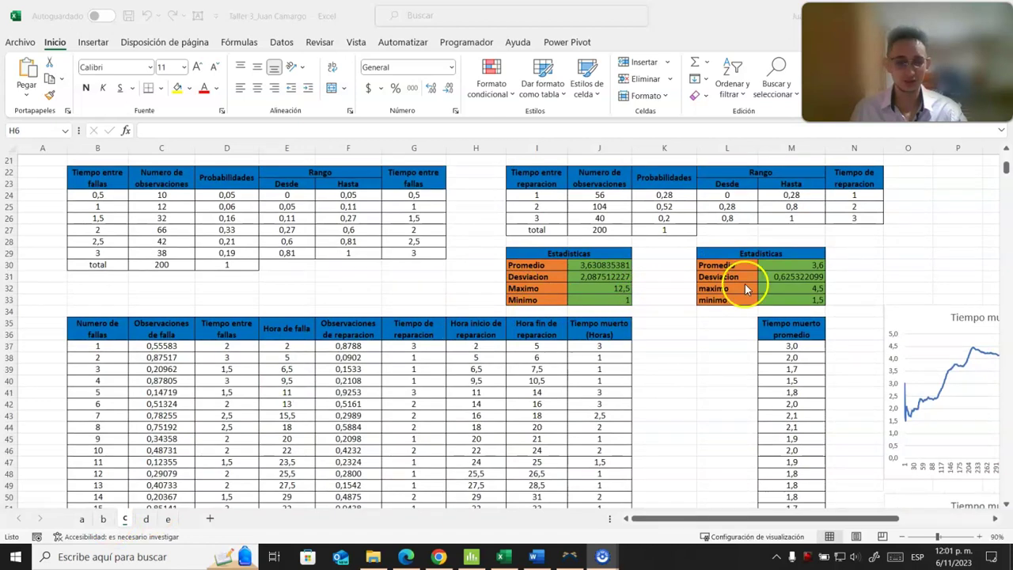
scroll(194, 435, "down", 1)
scroll(193, 435, "down", 20)
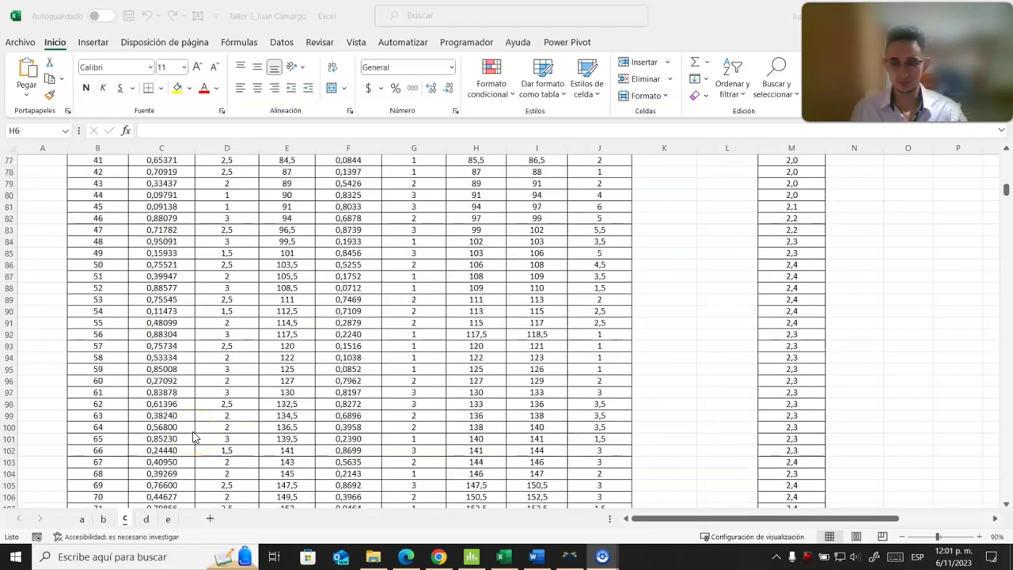
scroll(194, 438, "down", 5)
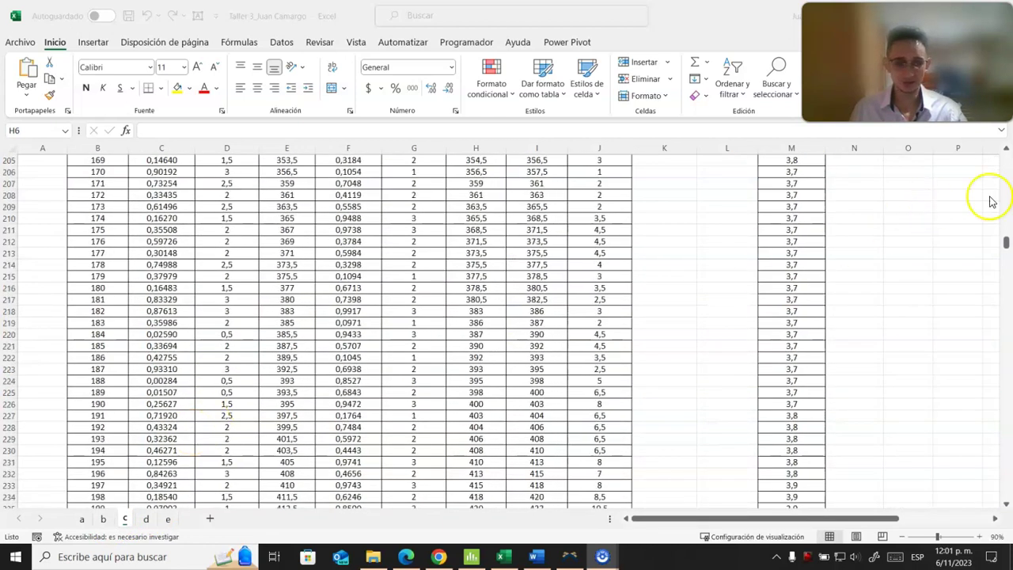
- Go back to the start of sheet c's simulation and examine the average downtime charts and both statistics tables
left_click(1007, 244)
left_click_drag(1006, 244, 954, 171)
left_click_drag(887, 520, 934, 490)
scroll(757, 446, "down", 2)
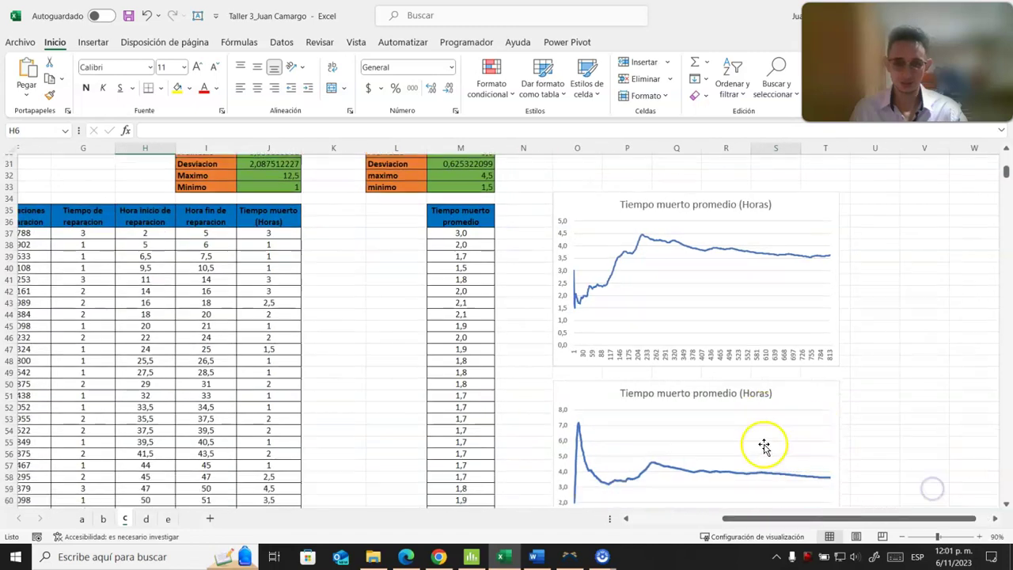
scroll(583, 388, "up", 4)
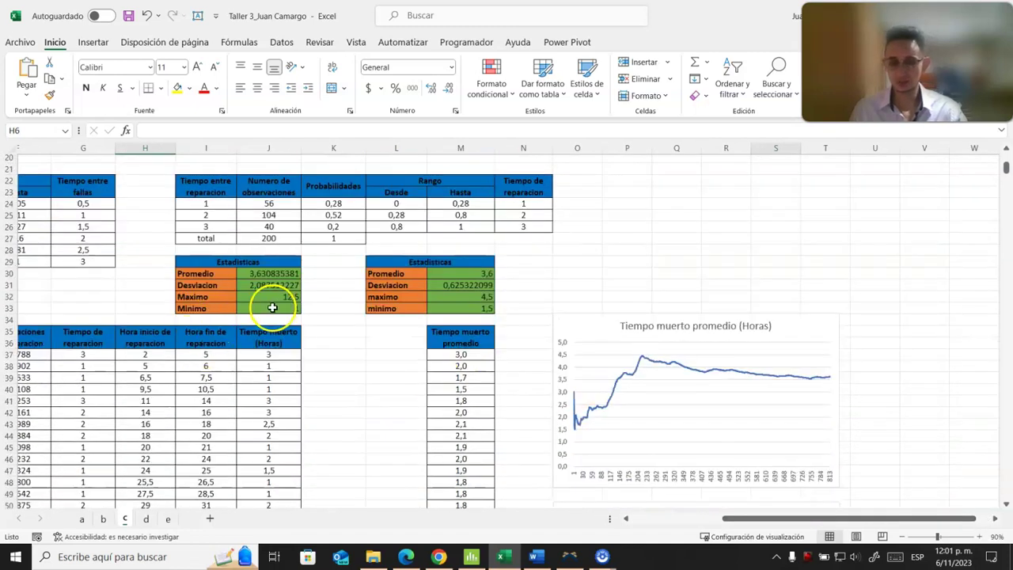
scroll(332, 323, "up", 6)
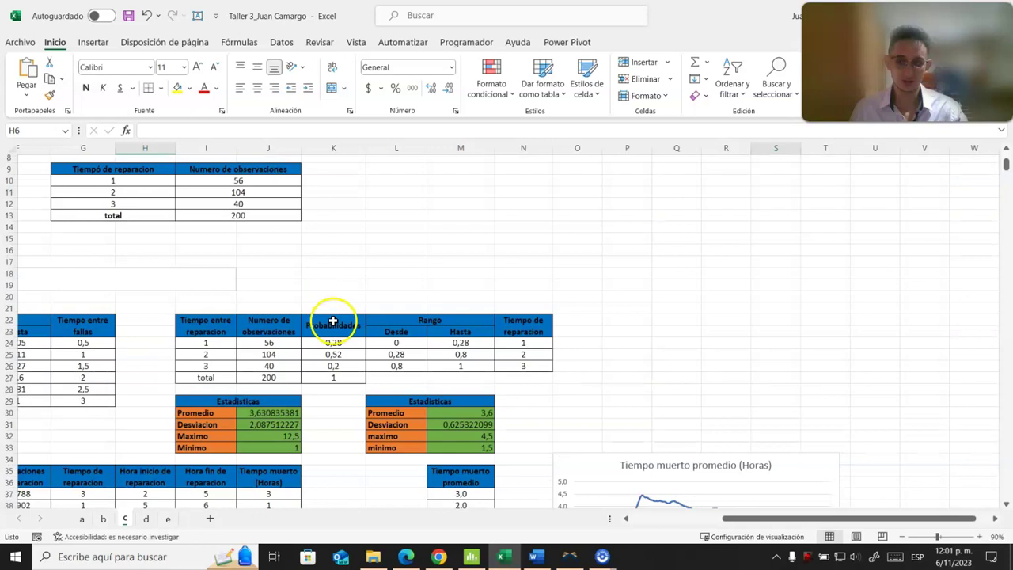
- Review sheet c from its heading and input tables through to the second average downtime chart and its analysis note
left_click_drag(814, 515, 664, 515)
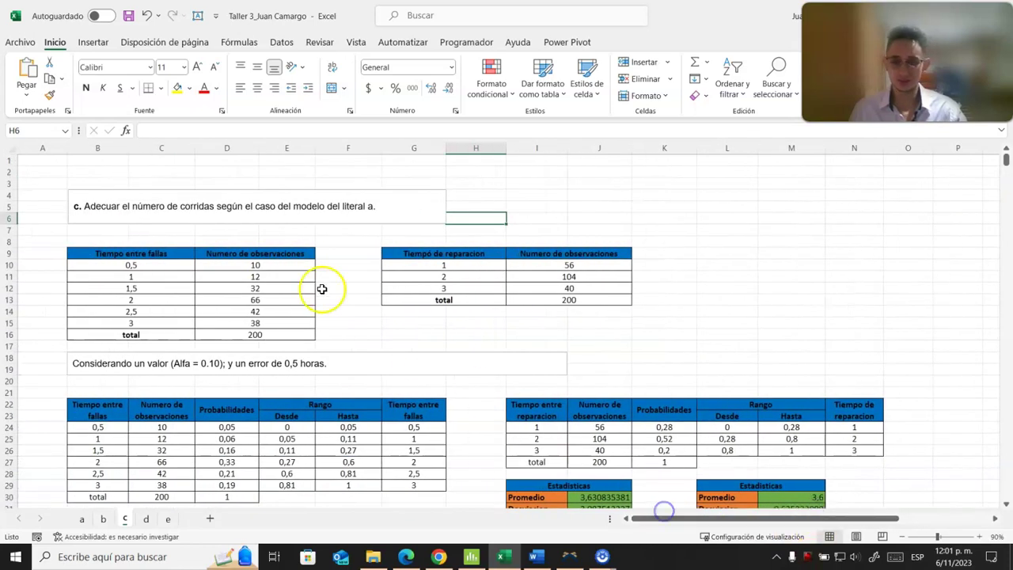
scroll(506, 364, "down", 3)
scroll(665, 384, "down", 3)
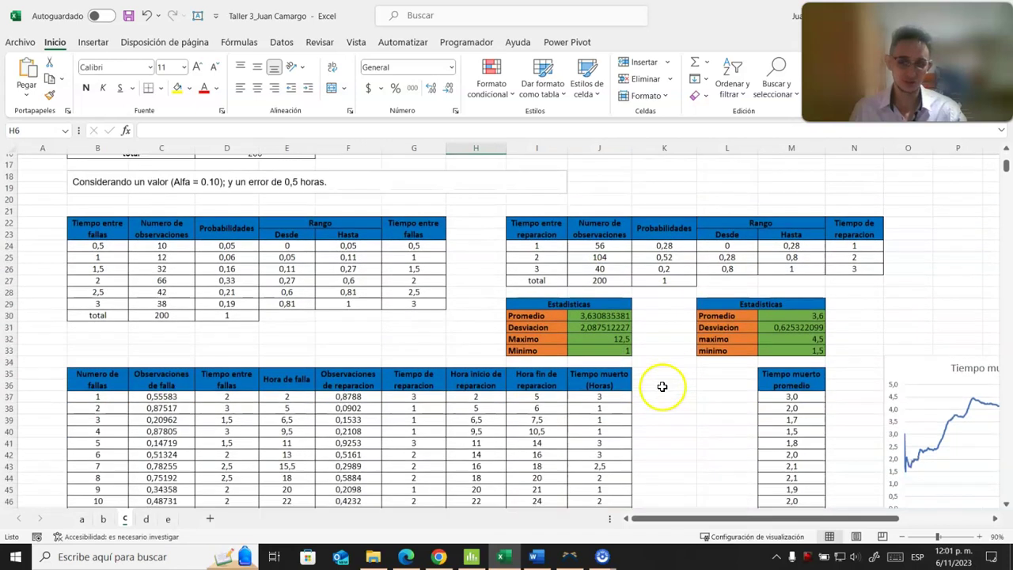
left_click_drag(769, 519, 853, 500)
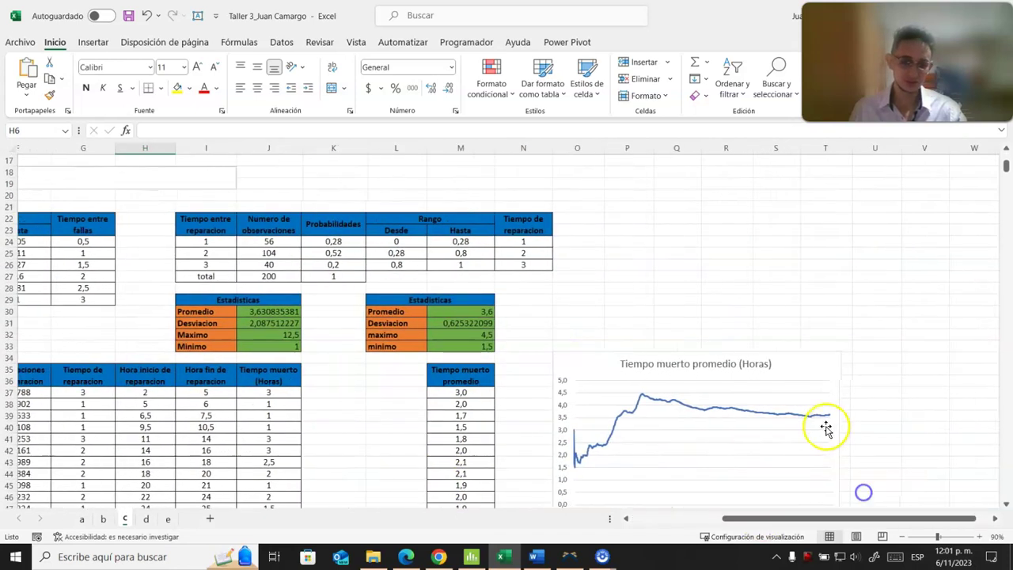
scroll(828, 425, "down", 7)
scroll(573, 453, "down", 3)
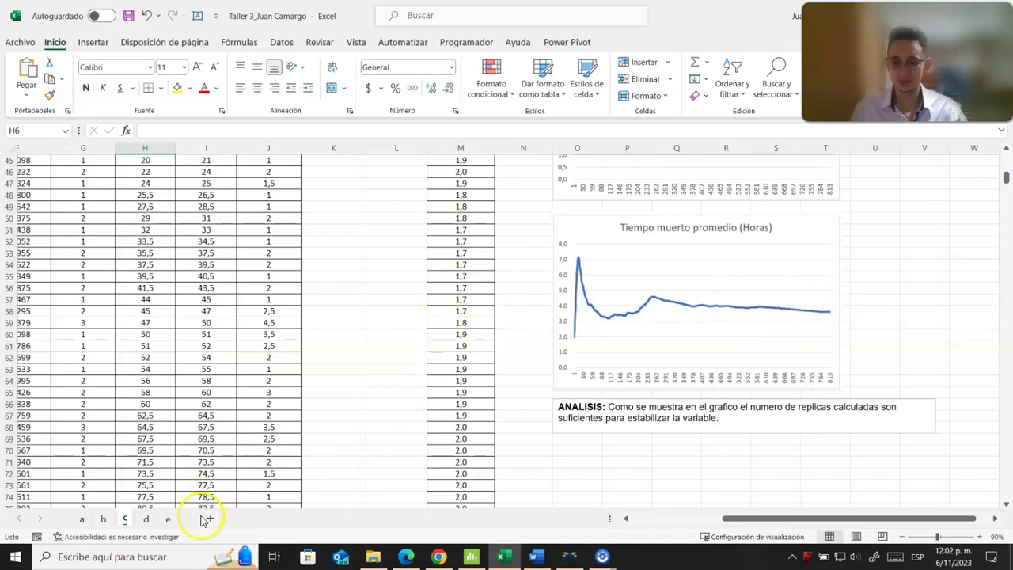
- Open sheet d and examine its 15 replicas, from the summary statistics down through the average downtime rows and back to the start
left_click(147, 519)
left_click_drag(779, 518, 663, 516)
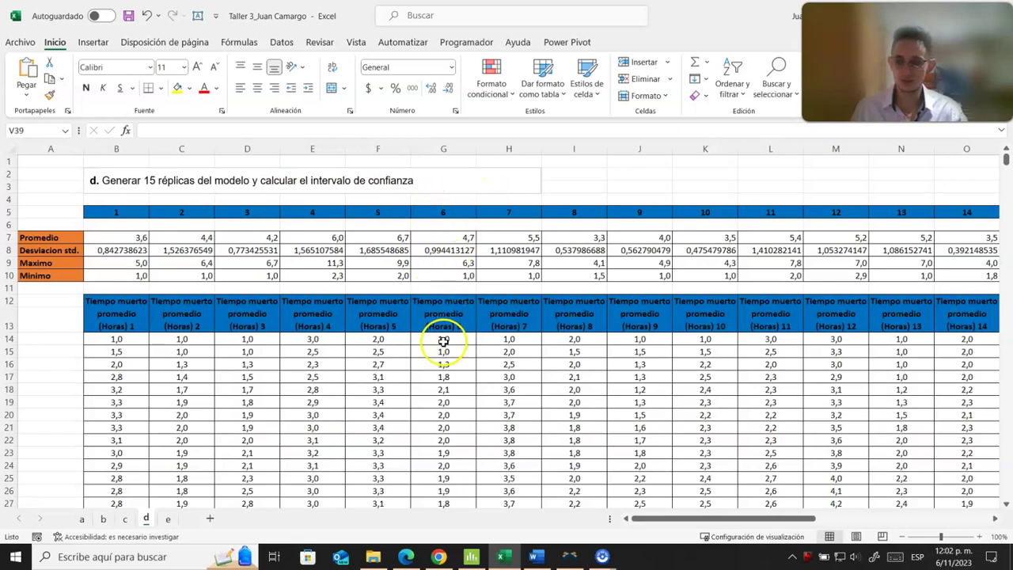
scroll(420, 279, "down", 5)
scroll(417, 283, "down", 20)
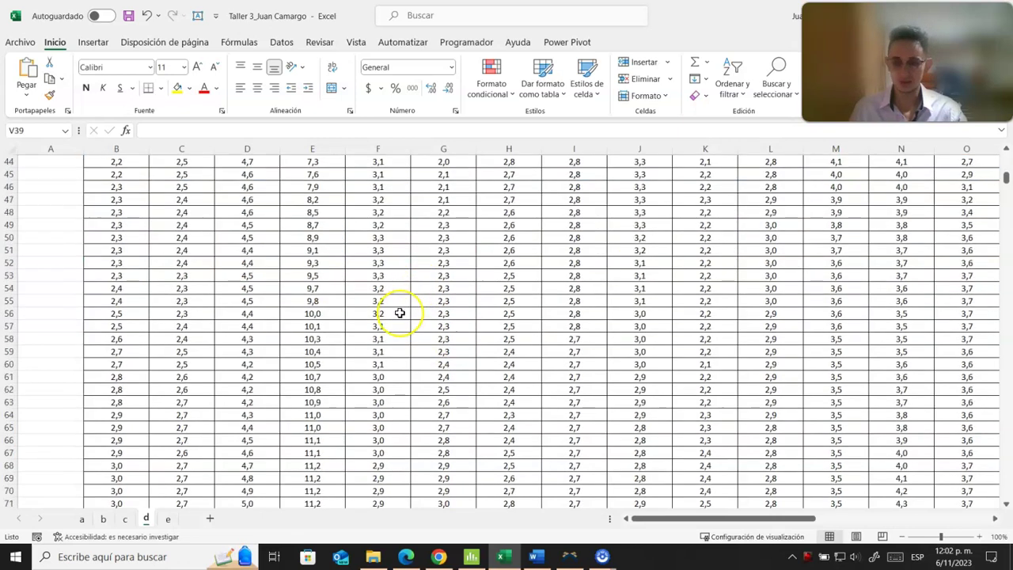
scroll(399, 313, "down", 12)
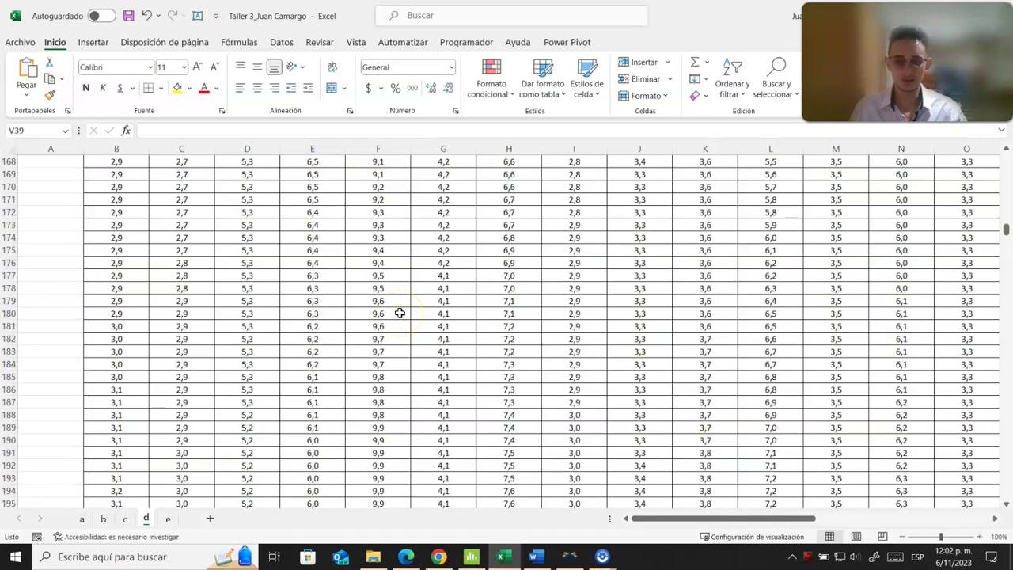
left_click_drag(1005, 243, 998, 158)
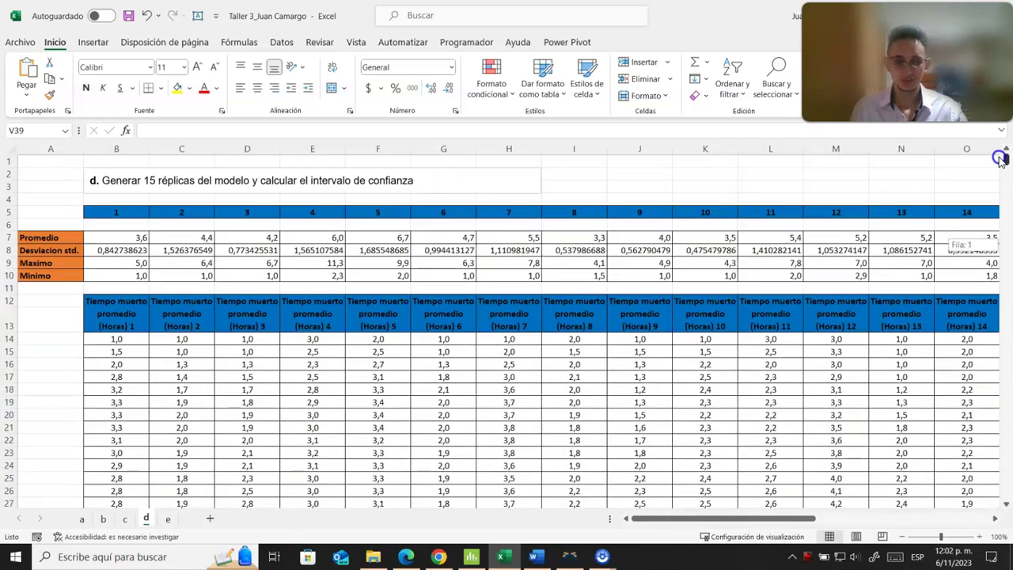
- Compare the Promedio column in column R with the averages of the 15 replicas in row 7, inspecting cells C7 and R14
left_click_drag(673, 520, 794, 495)
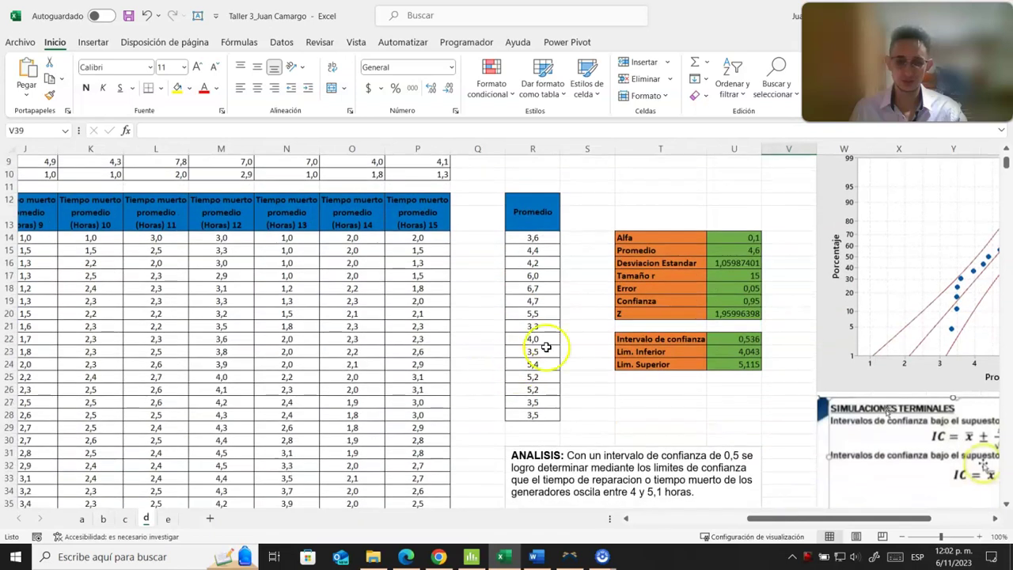
left_click(531, 220)
scroll(562, 305, "up", 3)
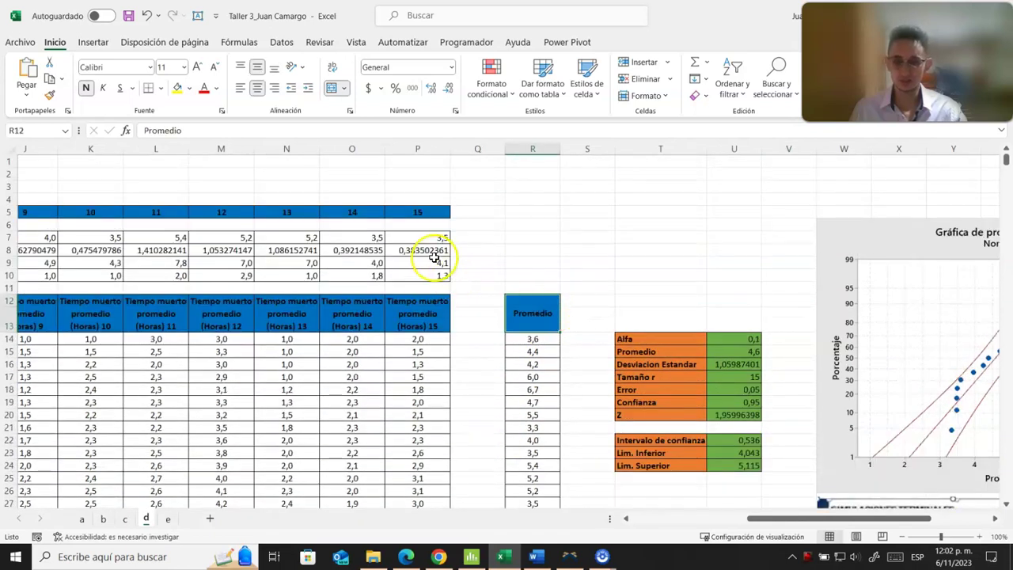
left_click_drag(757, 522, 673, 520)
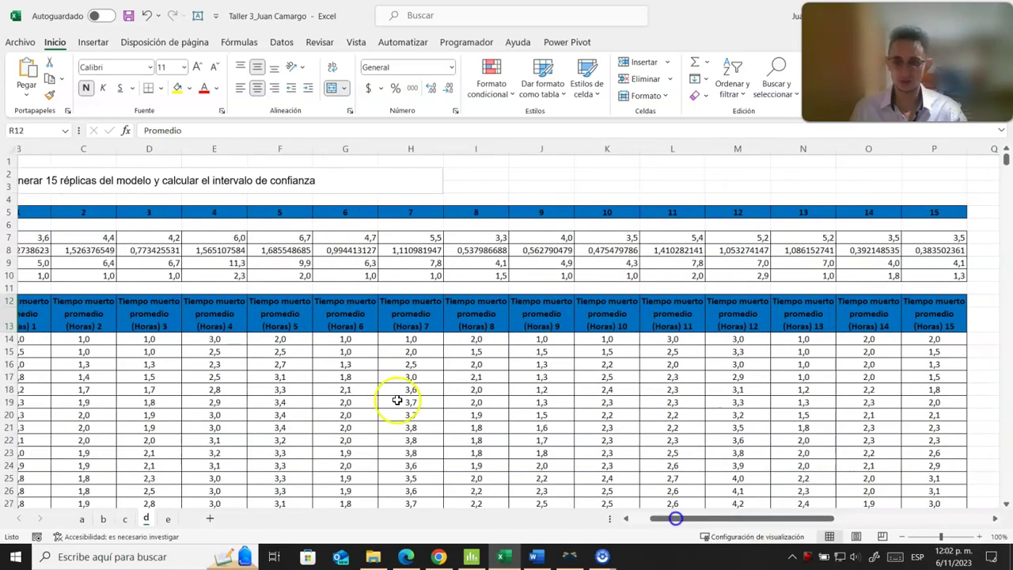
left_click(26, 249)
left_click(86, 236)
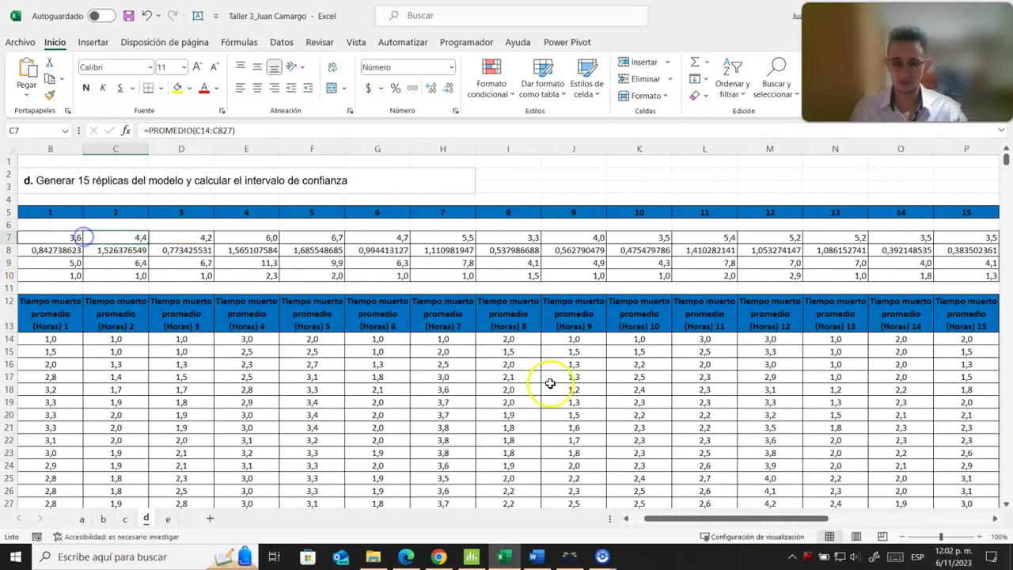
left_click_drag(666, 524, 775, 516)
left_click(527, 338)
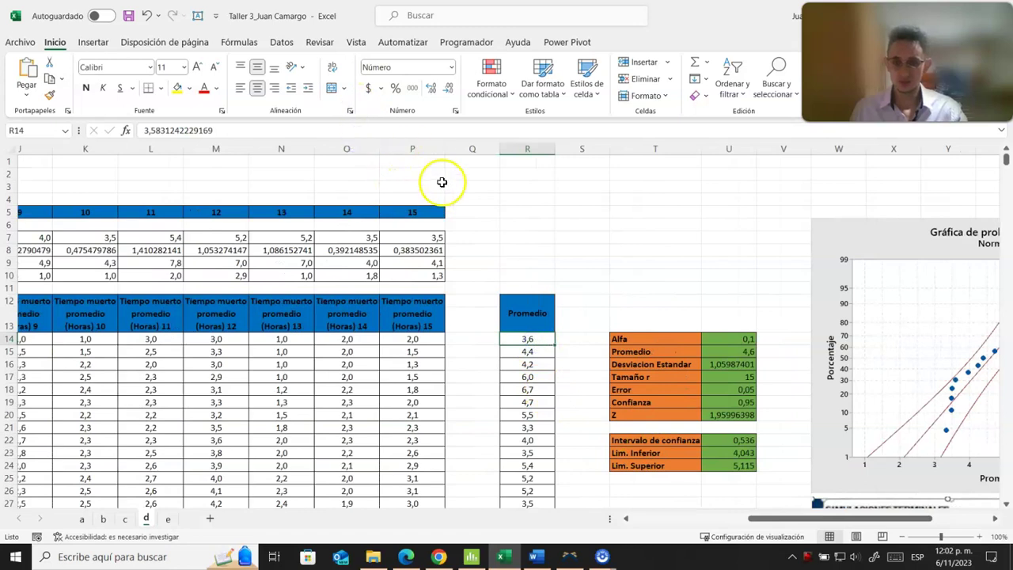
left_click(528, 215)
- Examine sheet d's confidence interval tables, the normal probability plot of the averages, and the terminal simulation formulas with the analysis note
scroll(548, 383, "down", 1)
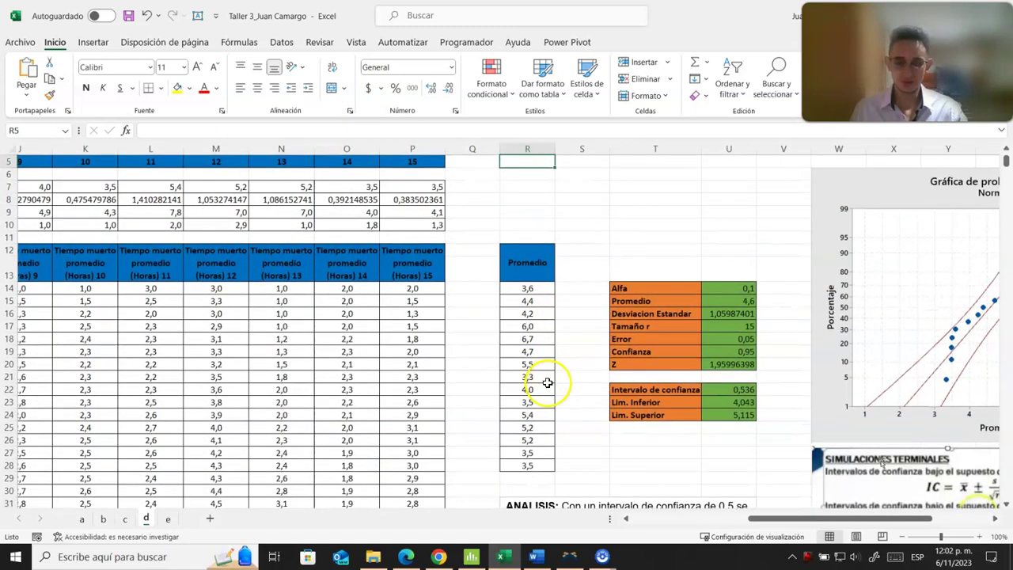
left_click_drag(786, 518, 802, 519)
scroll(554, 459, "down", 4)
scroll(633, 467, "up", 4)
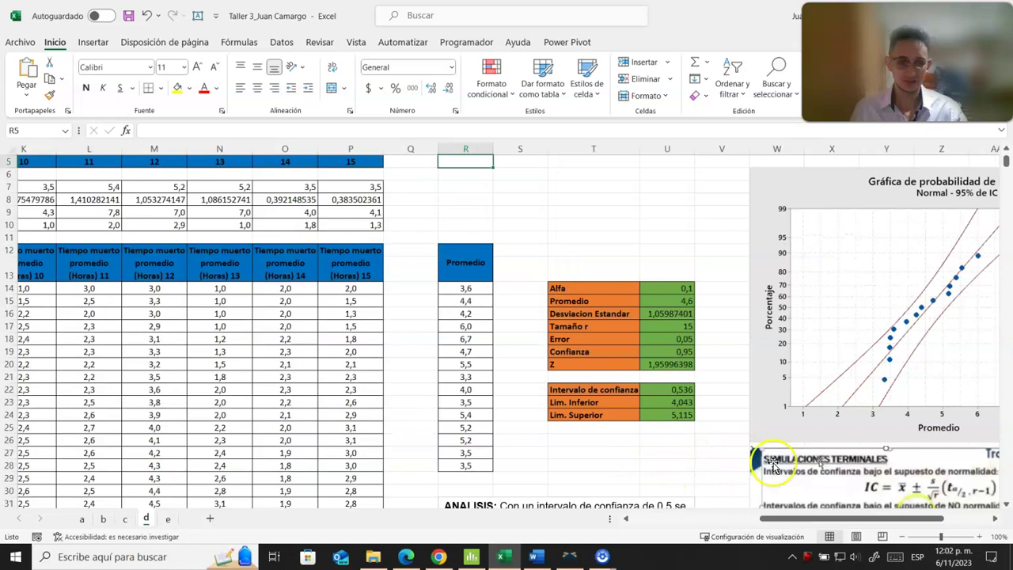
left_click_drag(817, 520, 859, 504)
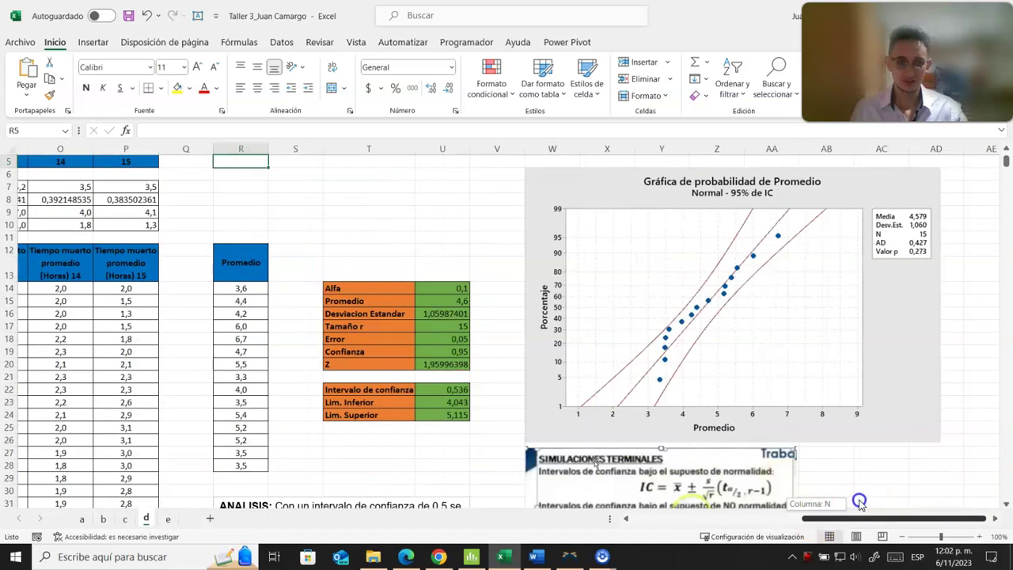
left_click(852, 290)
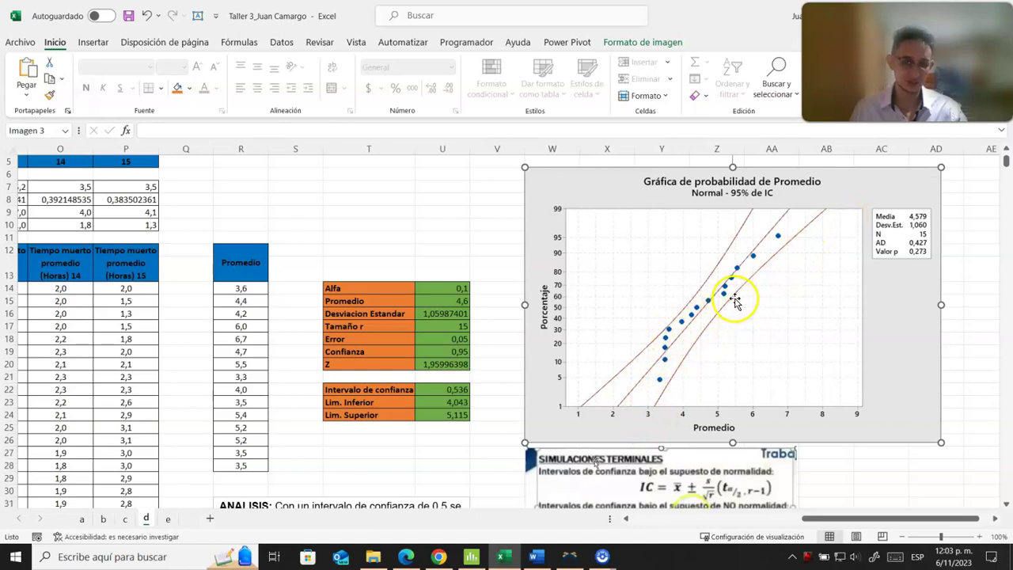
scroll(712, 324, "down", 3)
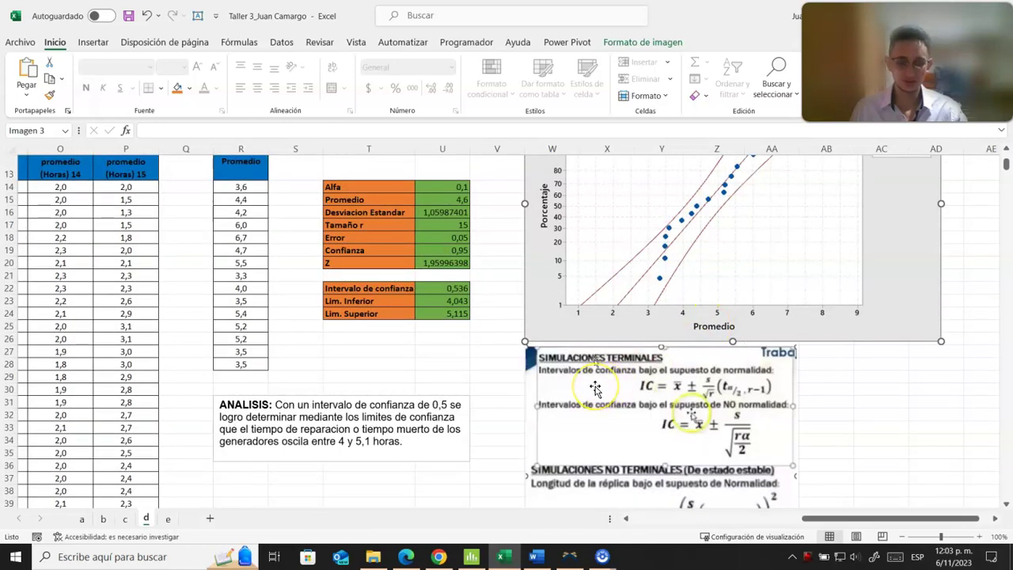
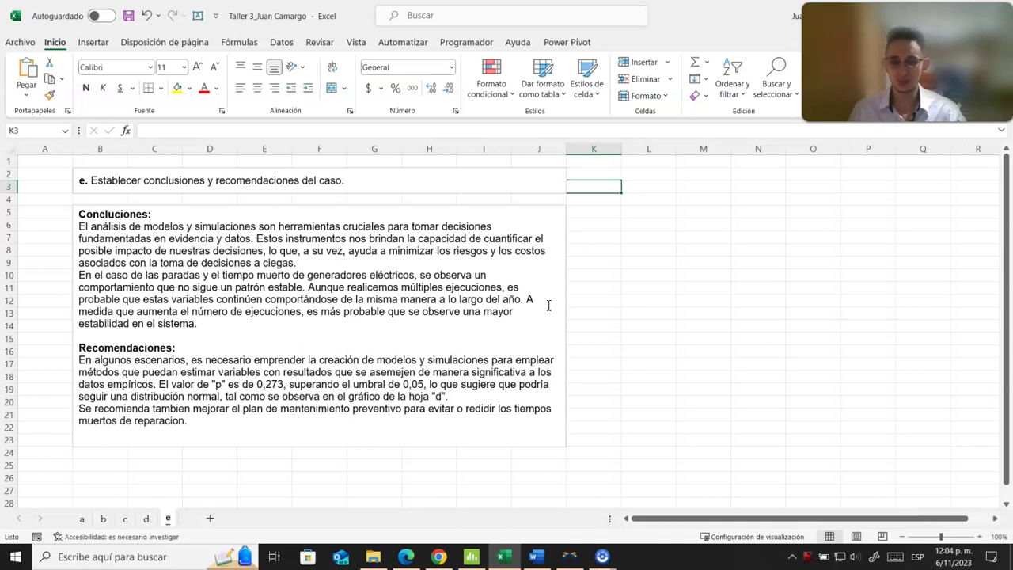
- Read the conclusions and recommendations on sheet e through to the end of the text
scroll(119, 363, "down", 3)
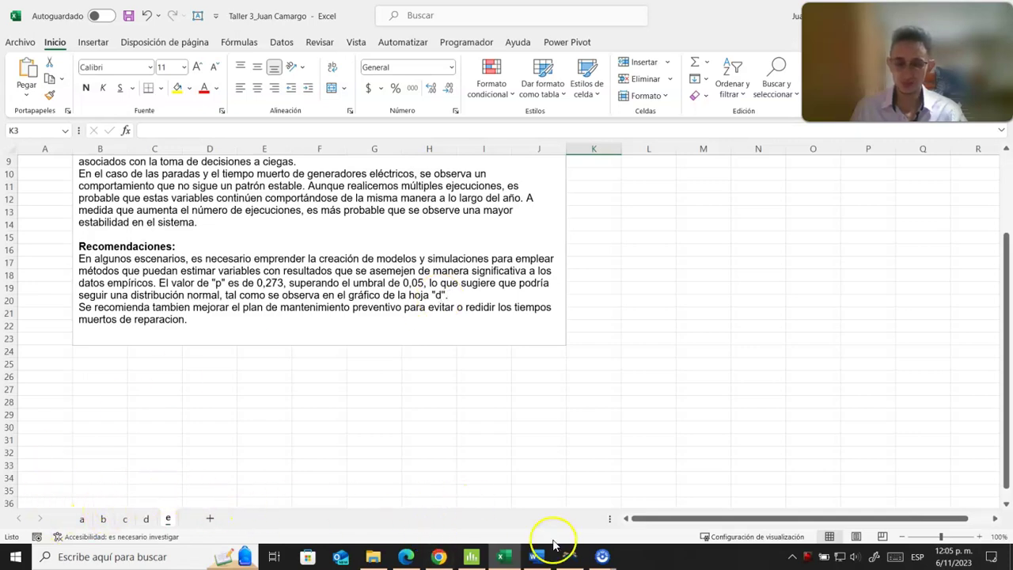
- Switch to FlexSim, accept the open MTBF/MTTR properties and view the whole generator model
left_click(567, 559)
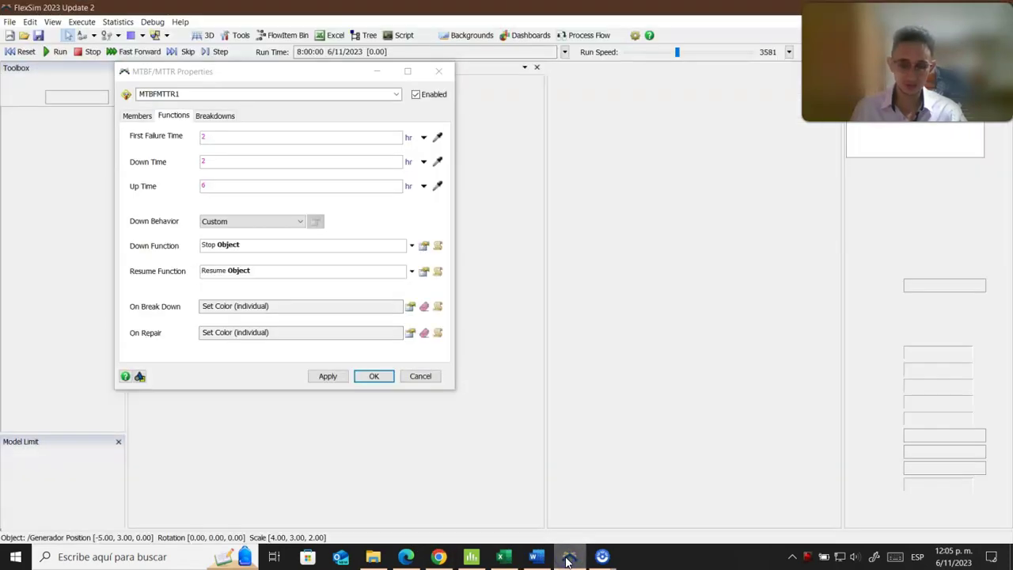
left_click(373, 377)
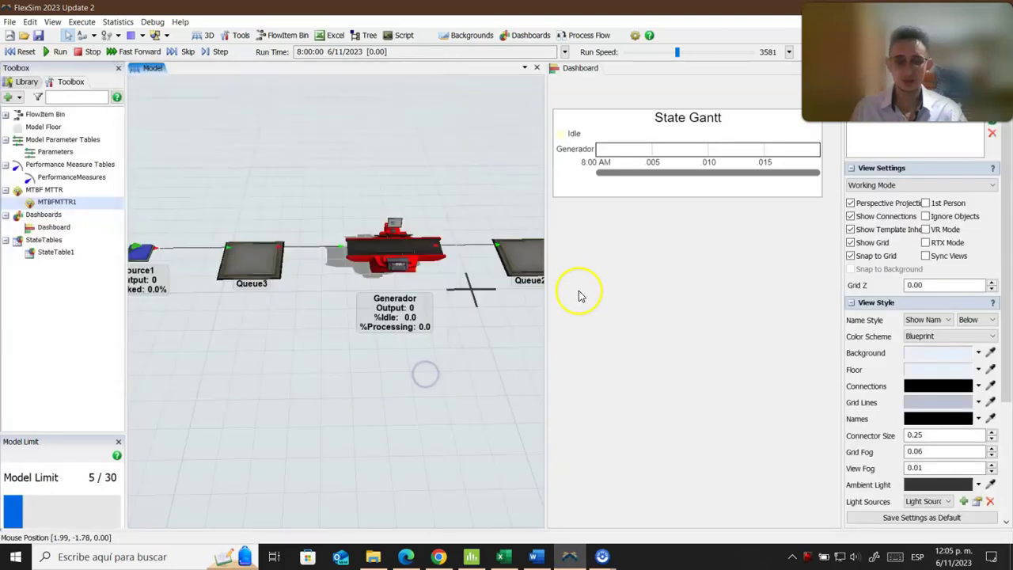
scroll(475, 355, "up", 3)
scroll(476, 357, "down", 3)
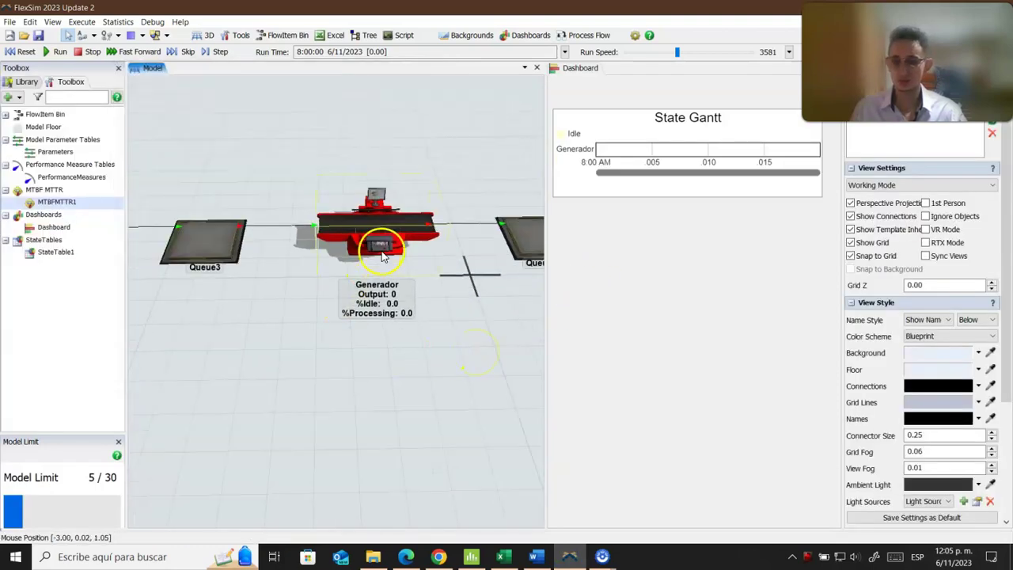
scroll(342, 308, "down", 5)
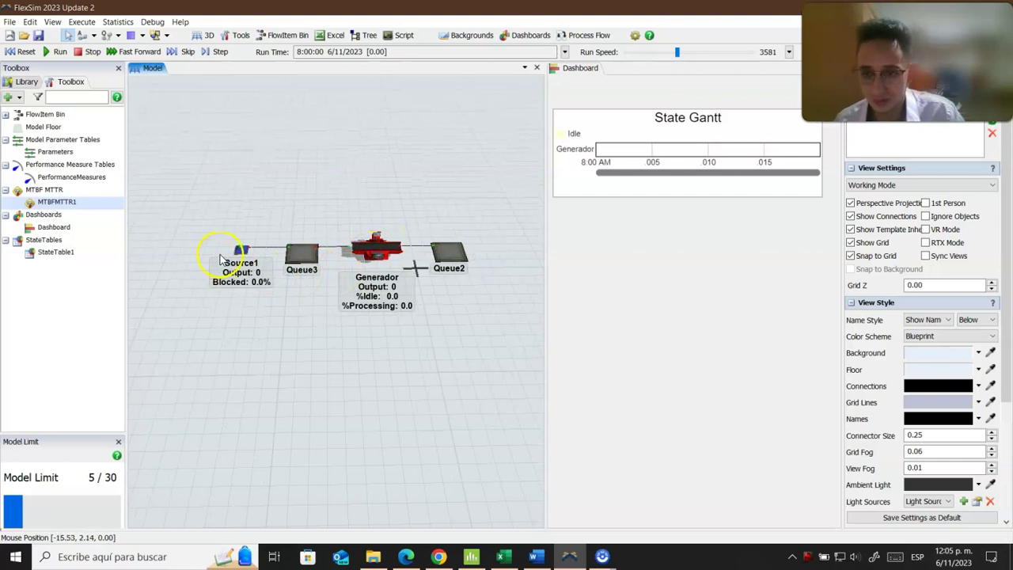
- Look closely along the model from Queue3 to the Generador, and review the full line from Source1 to Queue2
scroll(225, 258, "up", 5)
left_click_drag(440, 281, 137, 269)
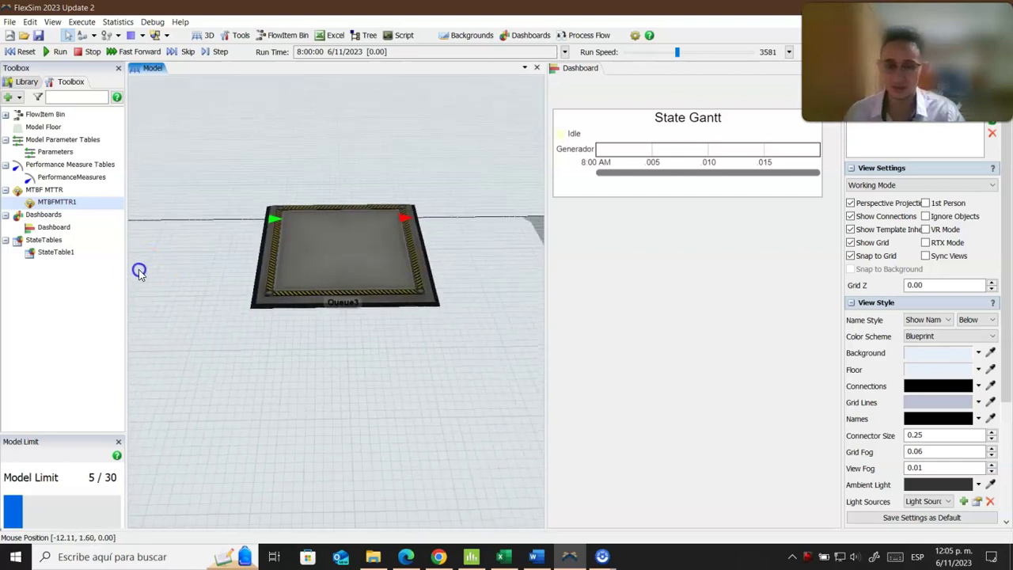
left_click_drag(368, 366, 215, 350)
left_click_drag(354, 348, 220, 323)
left_click_drag(413, 317, 250, 316)
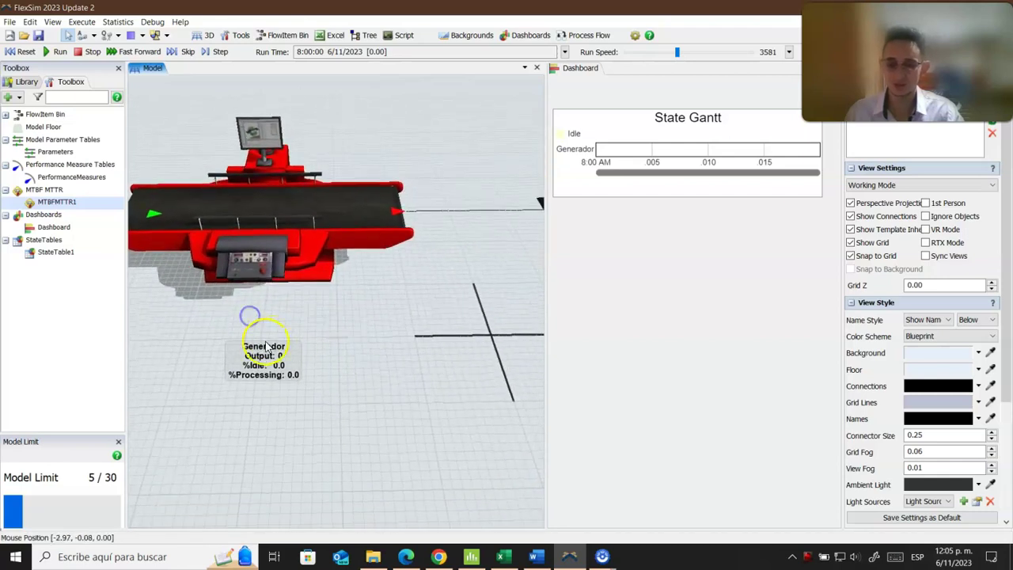
left_click_drag(396, 294, 533, 323)
scroll(373, 339, "up", 3)
scroll(375, 344, "down", 8)
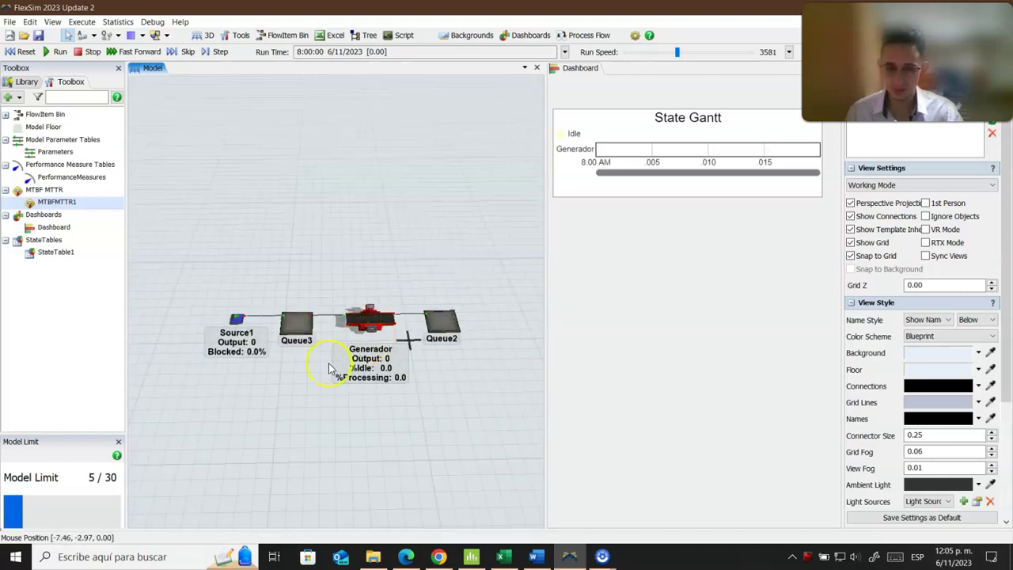
scroll(330, 368, "up", 3)
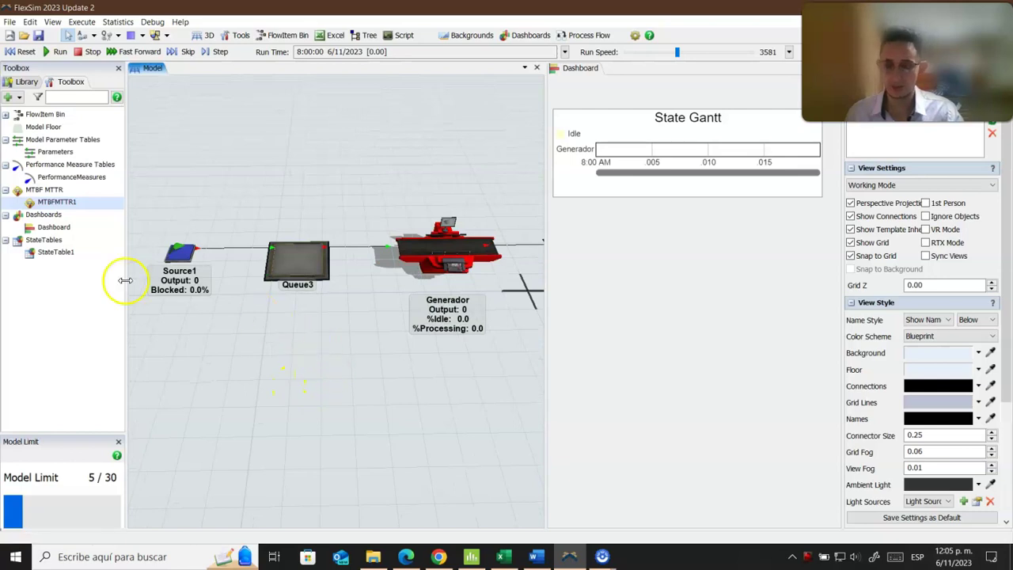
- Switch back to the Excel workbook and check the mean and standard deviation in the statistics table of sheet b
left_click(506, 556)
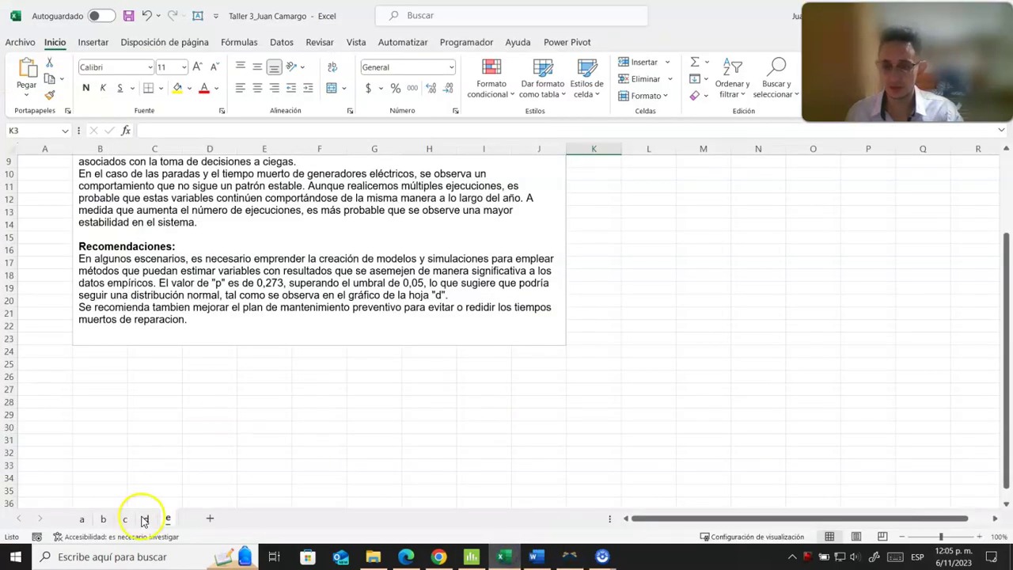
left_click(103, 518)
scroll(159, 457, "up", 3)
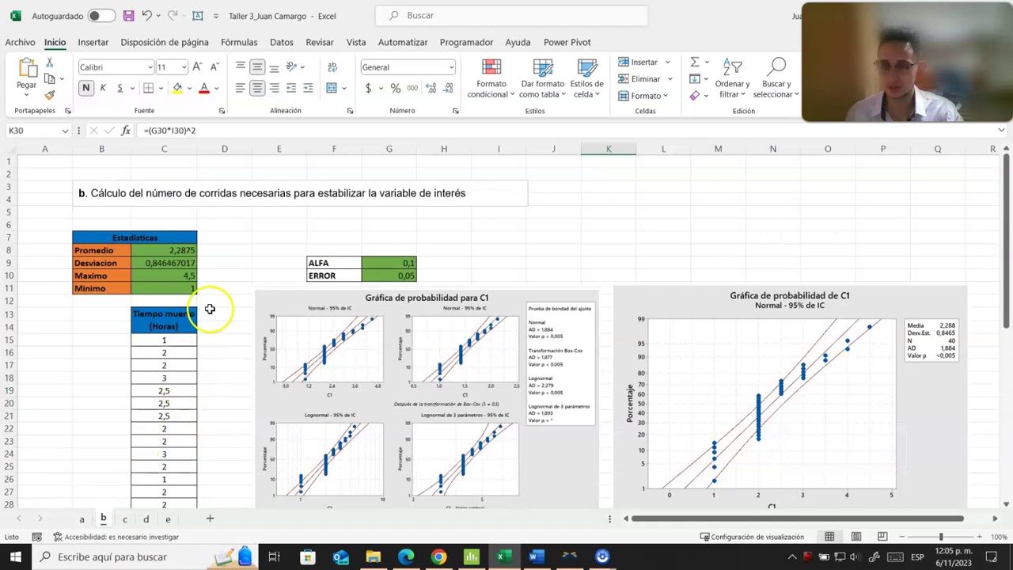
left_click(160, 263)
left_click(181, 251)
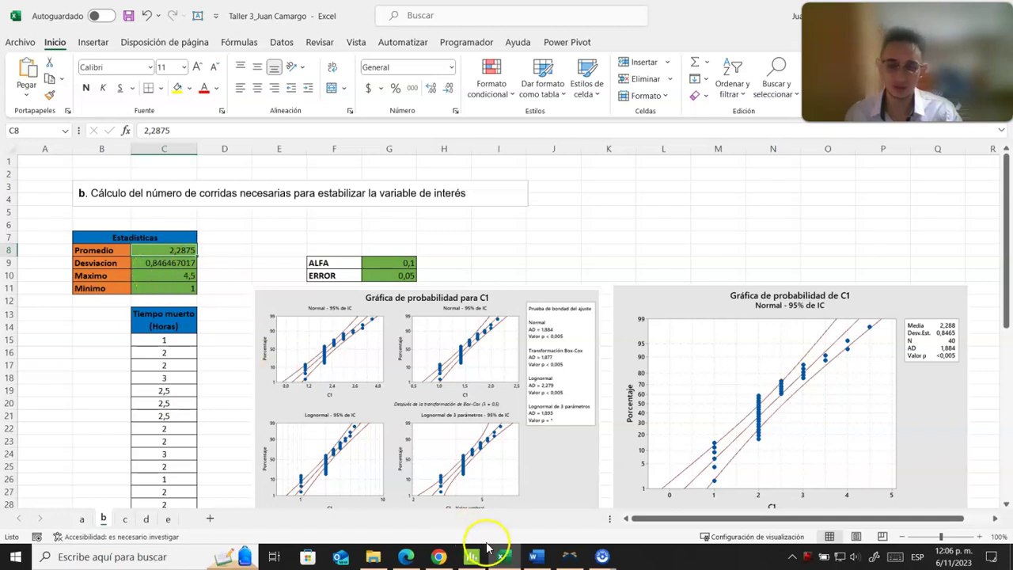
- Switch to FlexSim and inspect the mean and standard deviation of Source1's normal inter-arrival time distribution
left_click(572, 559)
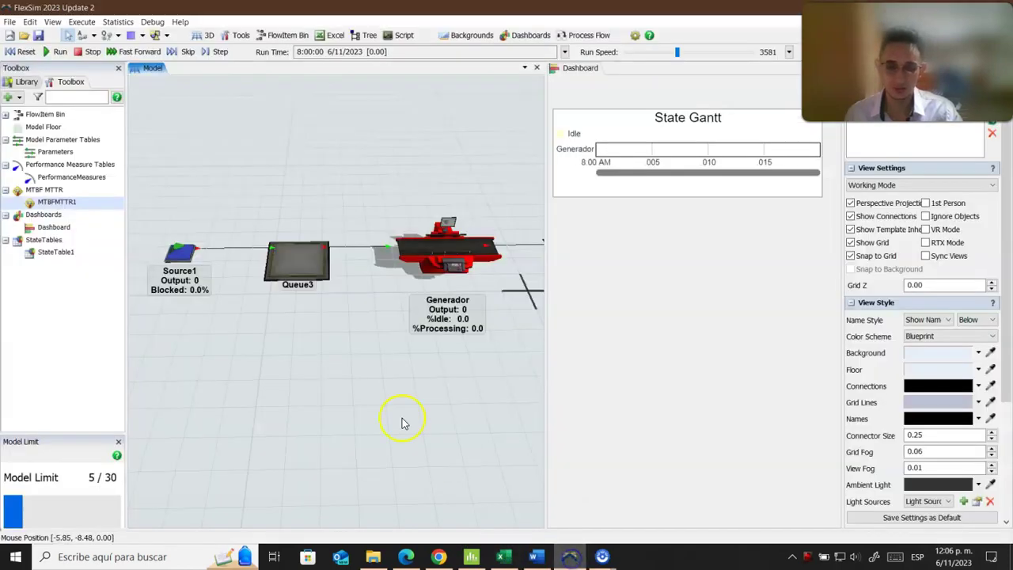
left_click(174, 250)
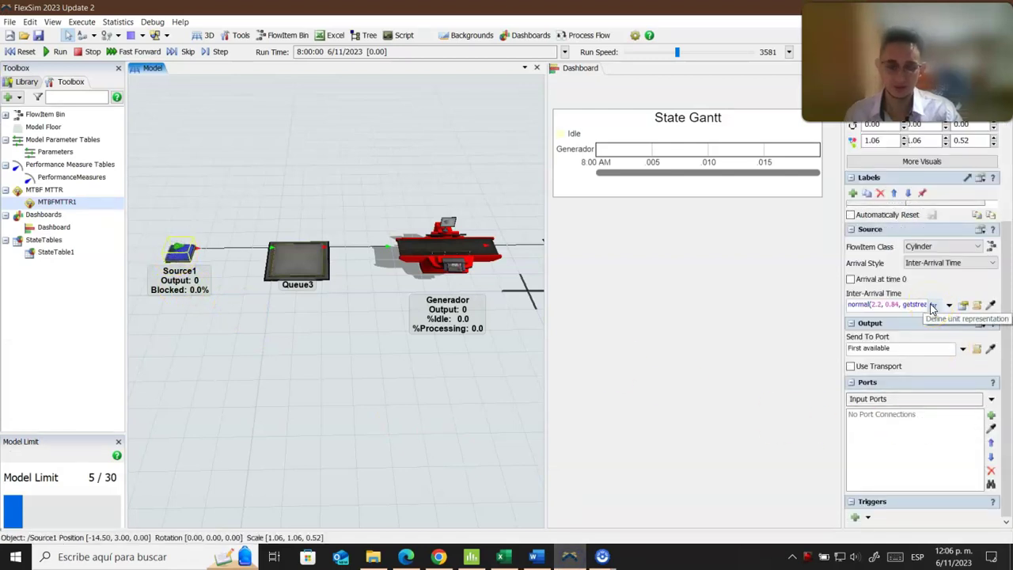
left_click(962, 307)
left_click(964, 307)
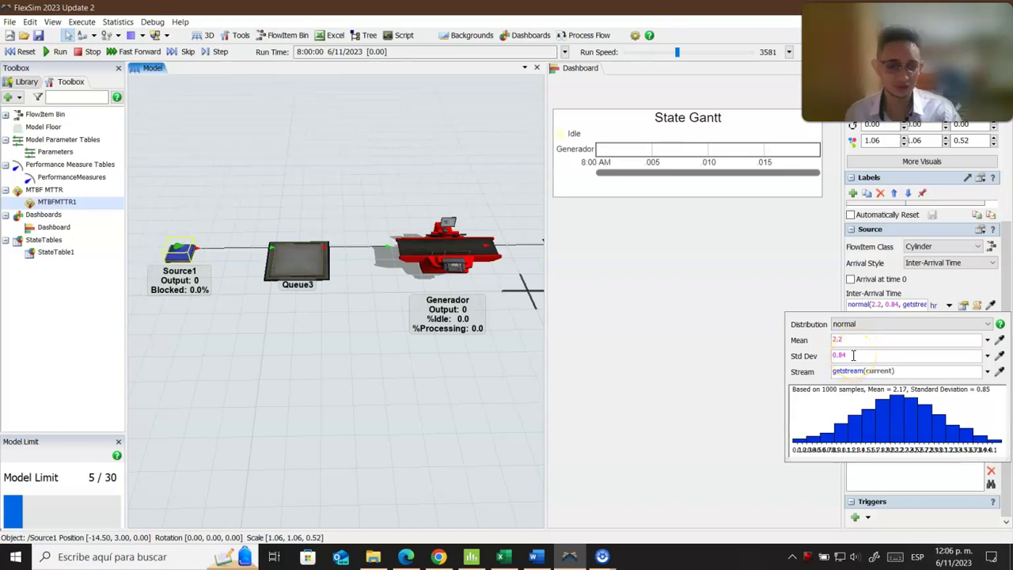
left_click(988, 355)
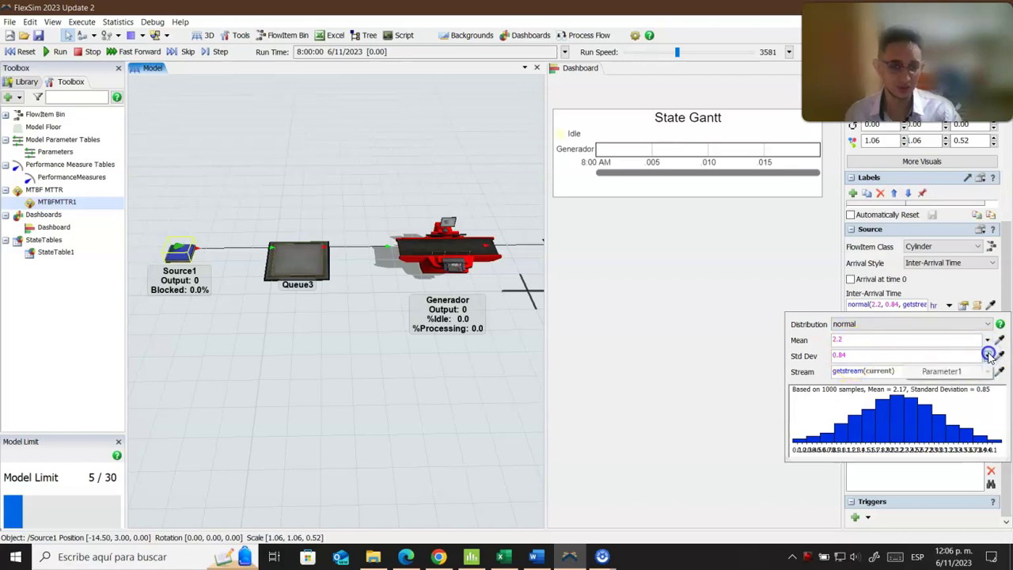
left_click(851, 472)
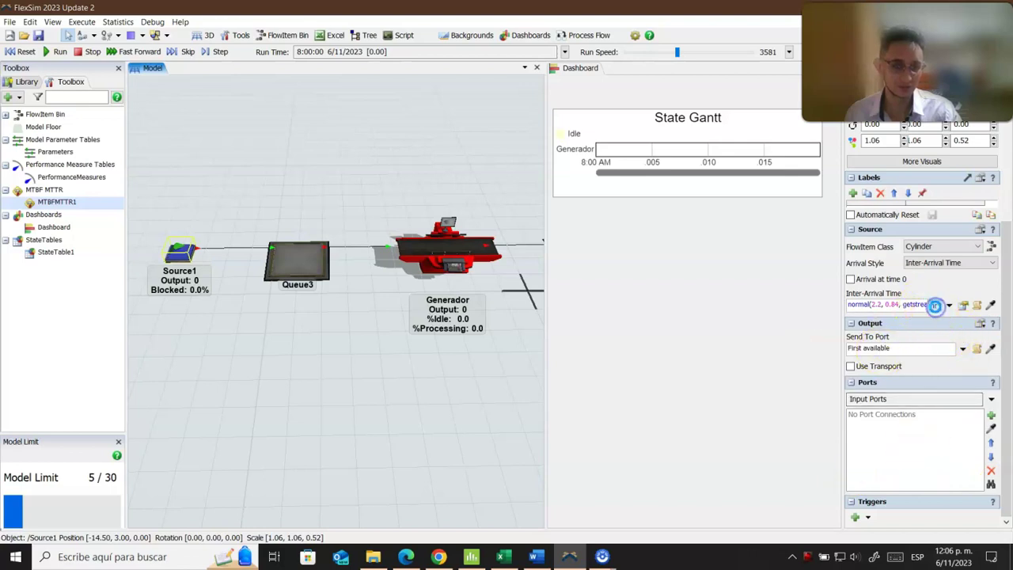
- Check the properties of Queue3 and the Generador, and open the failure and repair time functions of MTBFMTTR1
left_click(290, 257)
left_click(432, 251)
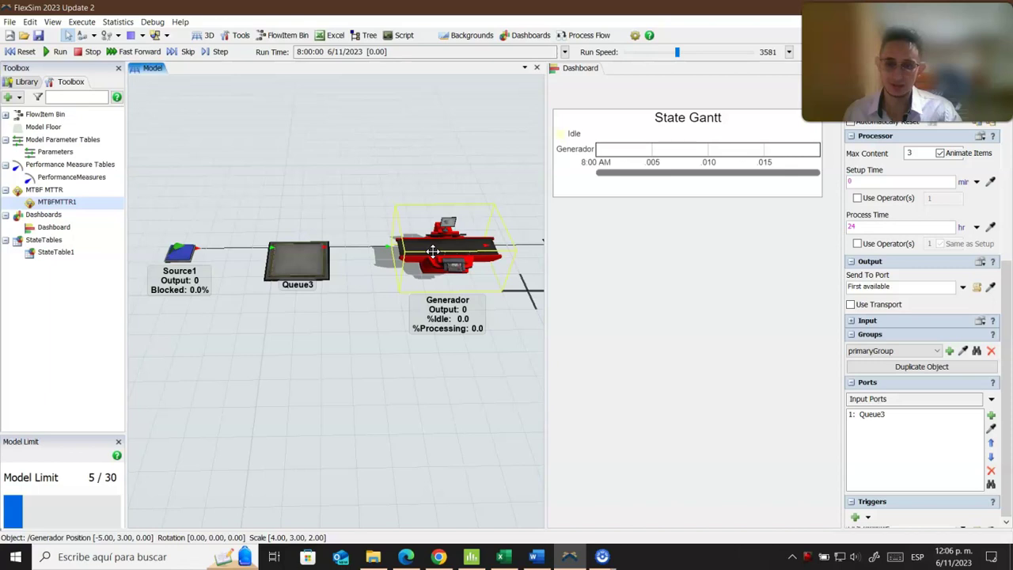
right_click(48, 195)
left_click(88, 204)
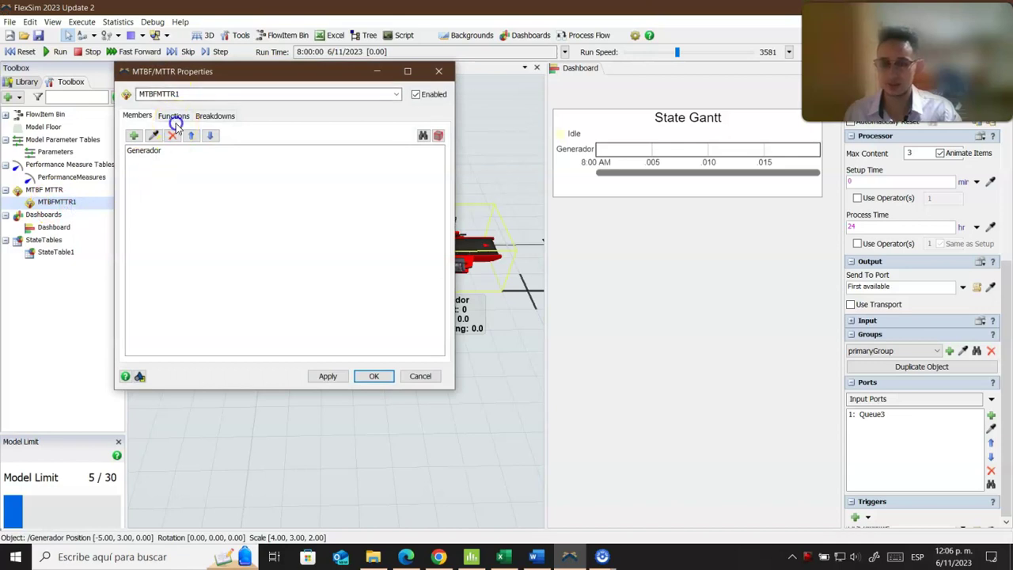
left_click(179, 117)
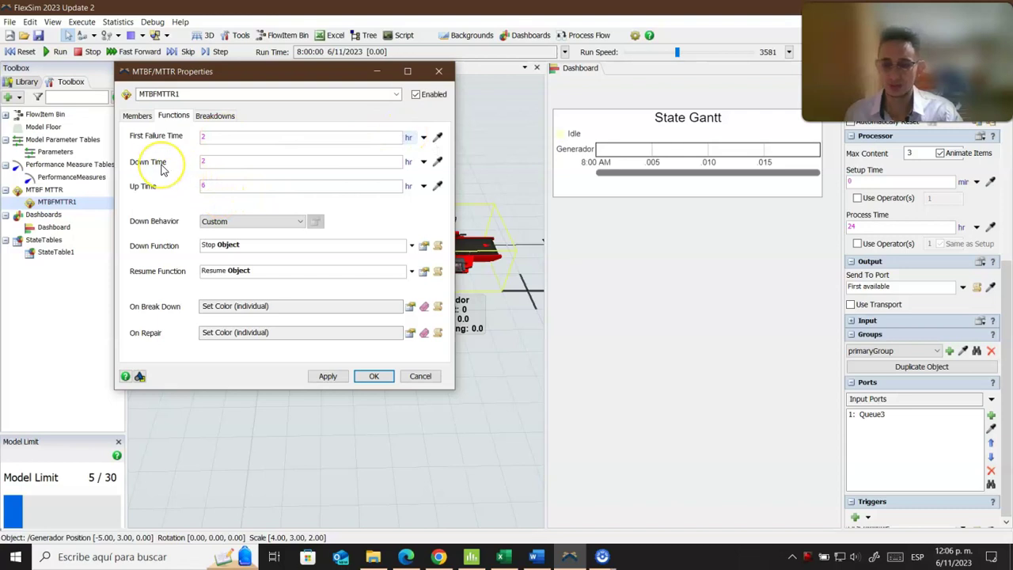
- Compare MTBFMTTR1's down time and up time with the failure and repair time tables on sheet a of the Excel workbook
left_click(202, 162)
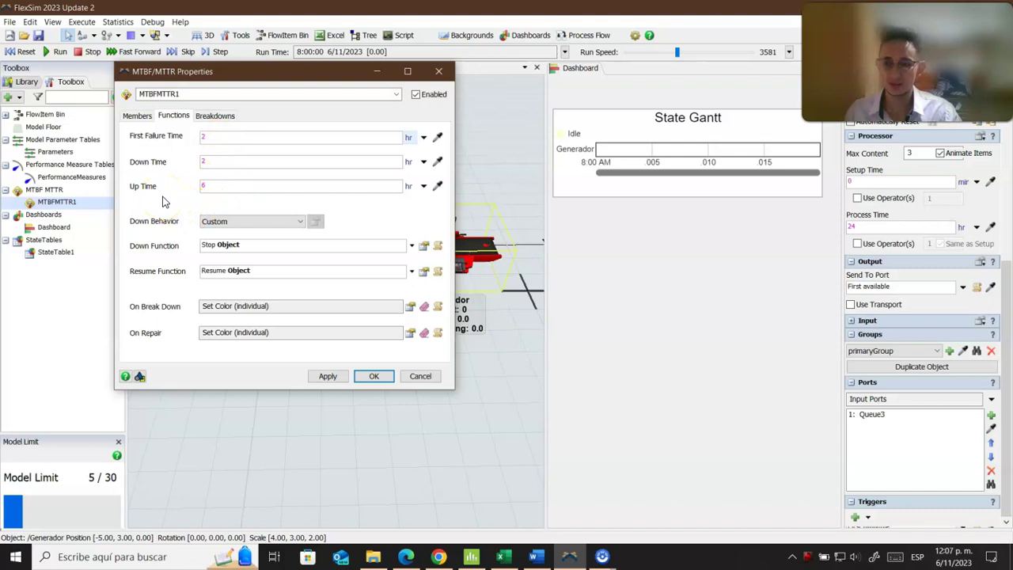
left_click(211, 185)
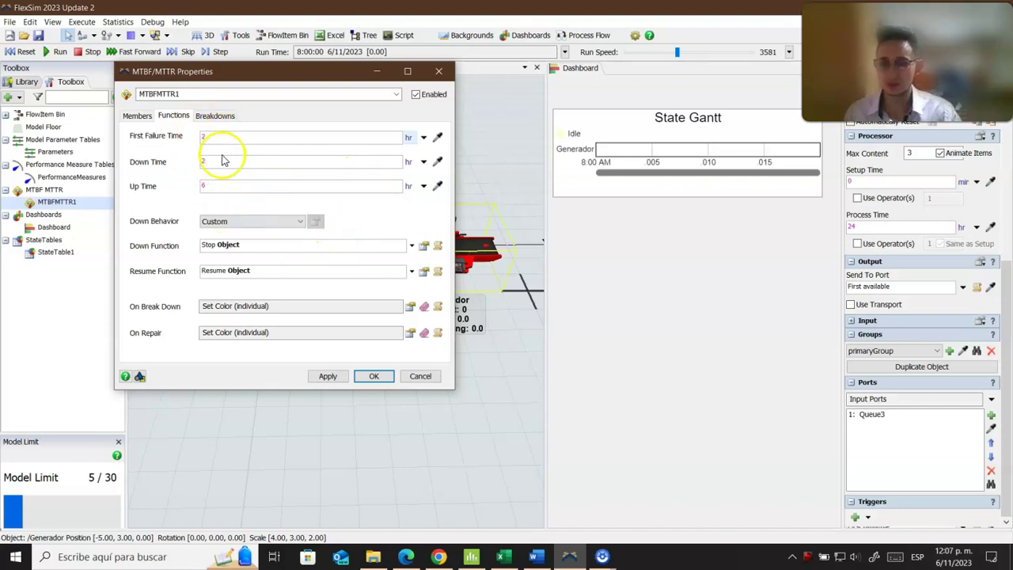
left_click(503, 558)
left_click(82, 518)
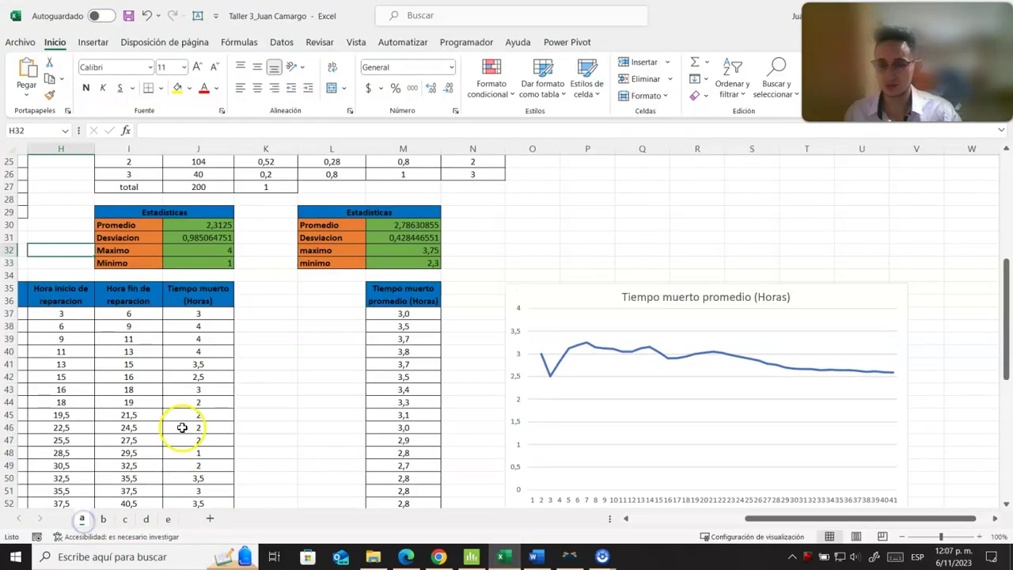
left_click_drag(787, 520, 640, 515)
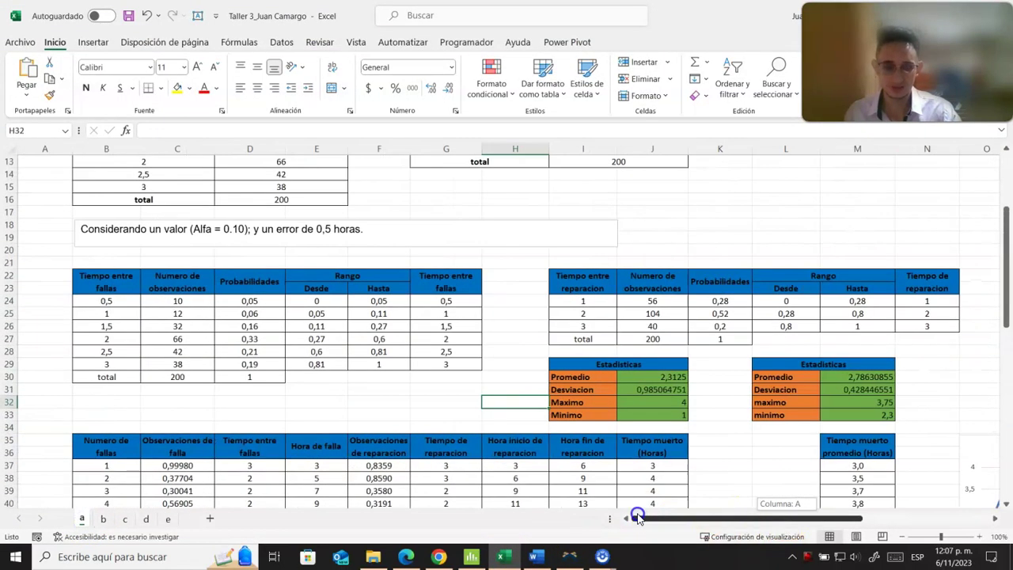
scroll(526, 443, "up", 3)
scroll(526, 443, "up", 2)
left_click(145, 314)
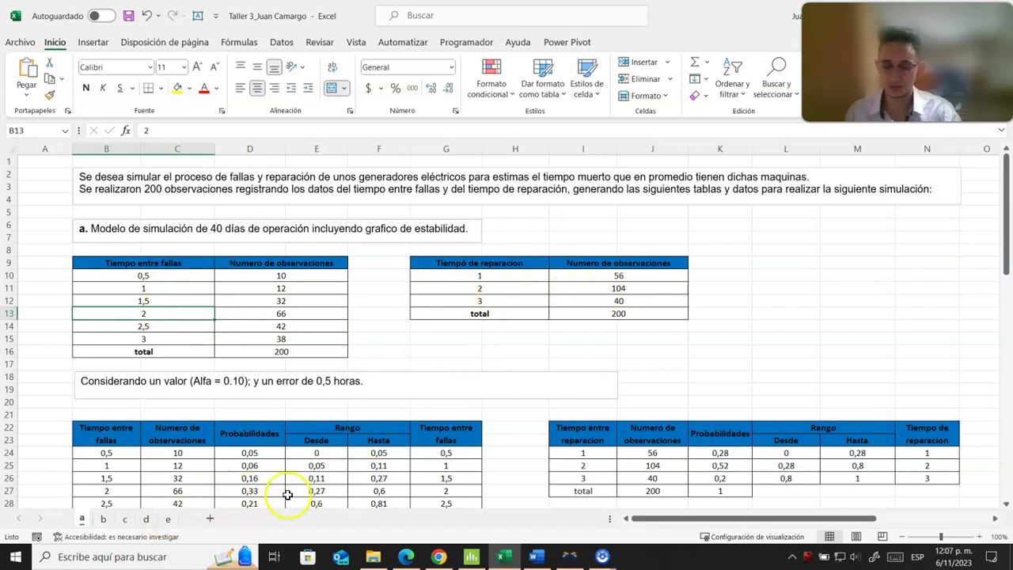
- Switch back to FlexSim, accept the MTBFMTTR1 properties, and check the Generador's process time and its unit
left_click(569, 557)
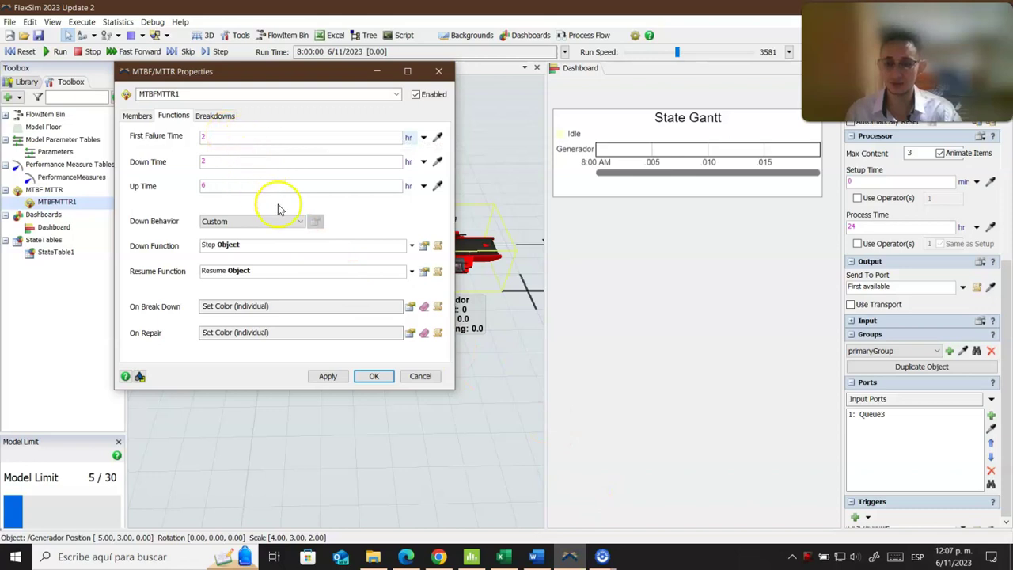
left_click(373, 379)
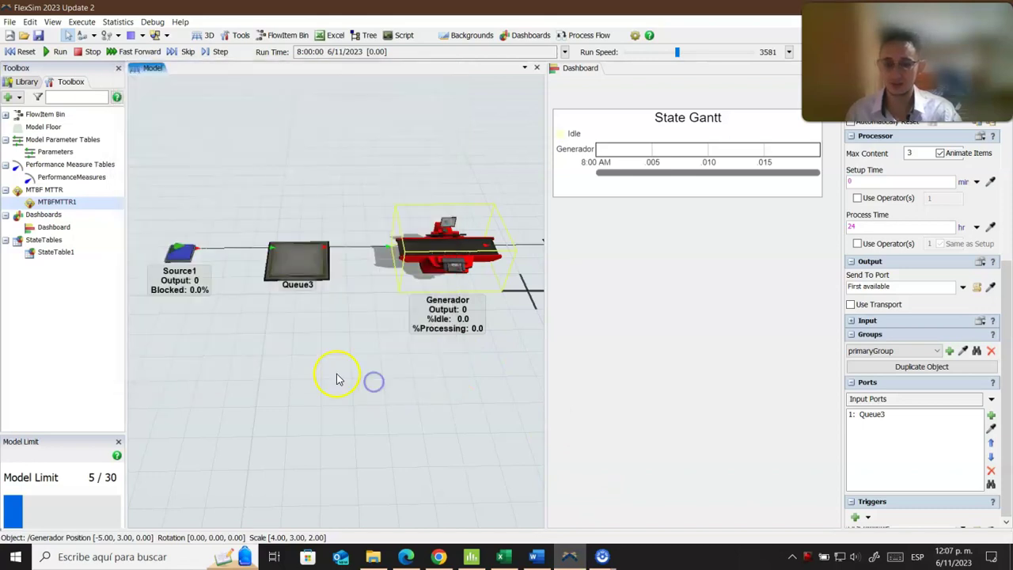
left_click(688, 215)
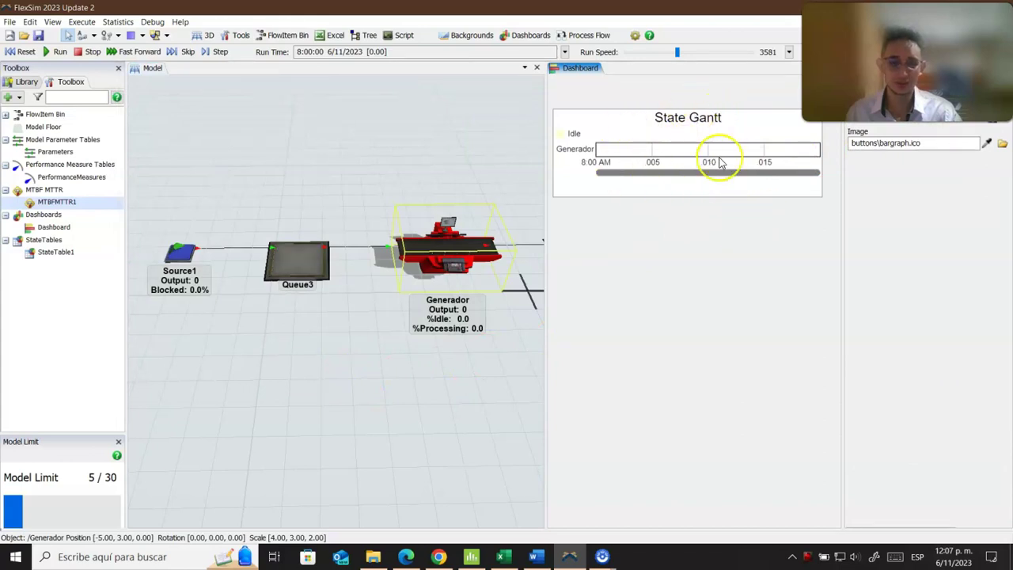
left_click(513, 265)
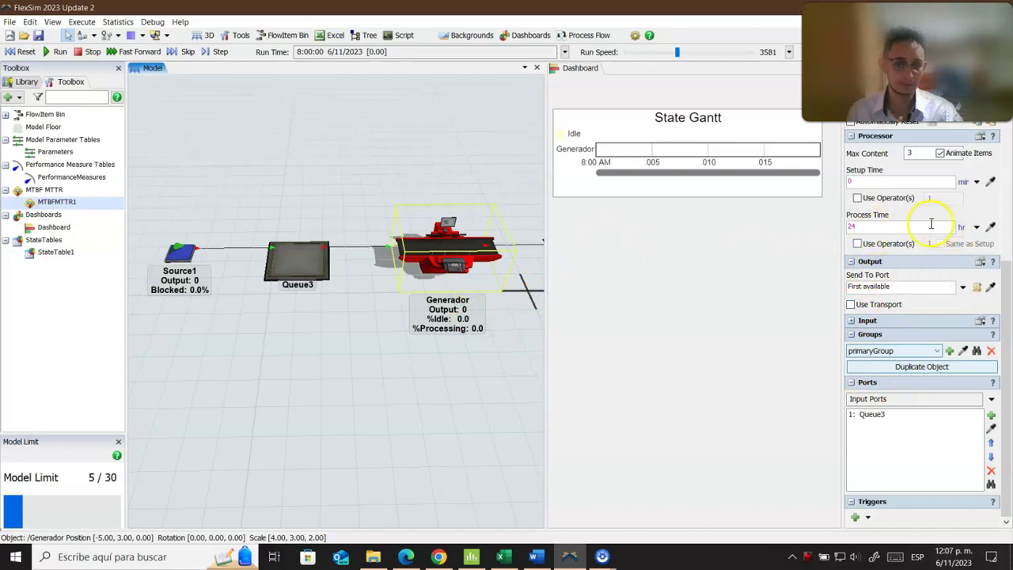
scroll(910, 226, "up", 2)
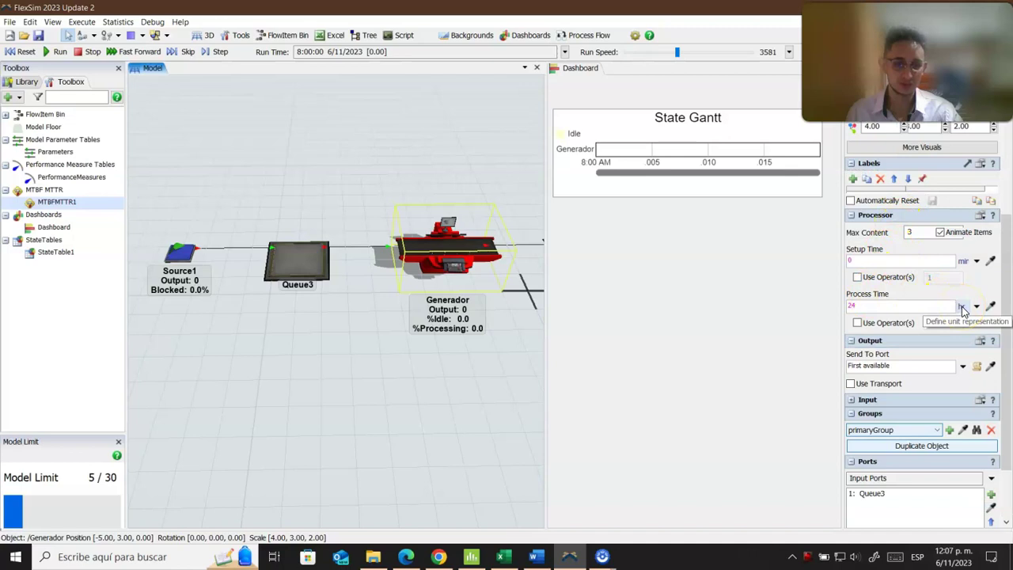
left_click(897, 304)
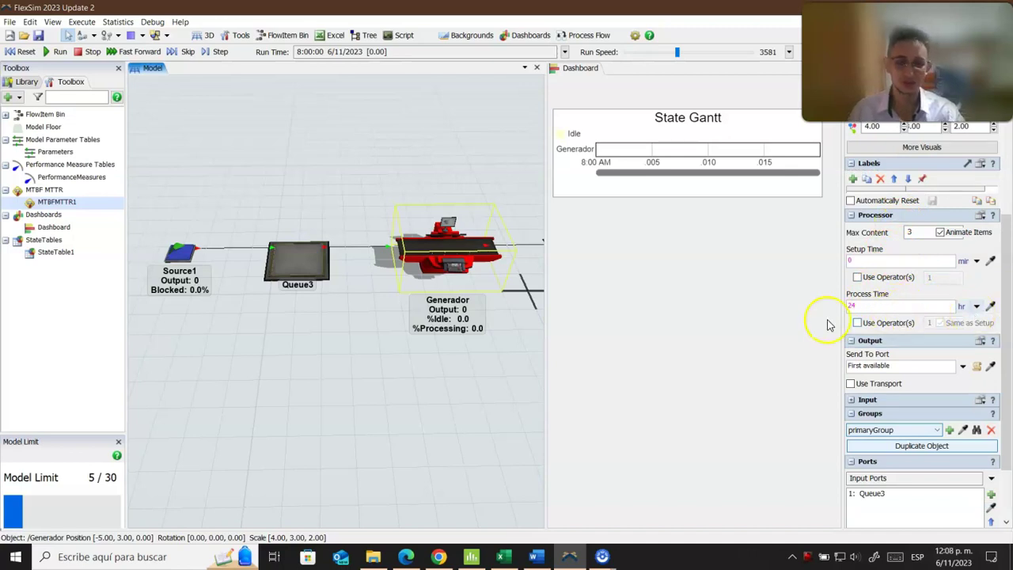
- Run the simulation and follow the Generador's processing and breakdown states along the line from Source1 to Queue2
left_click(456, 177)
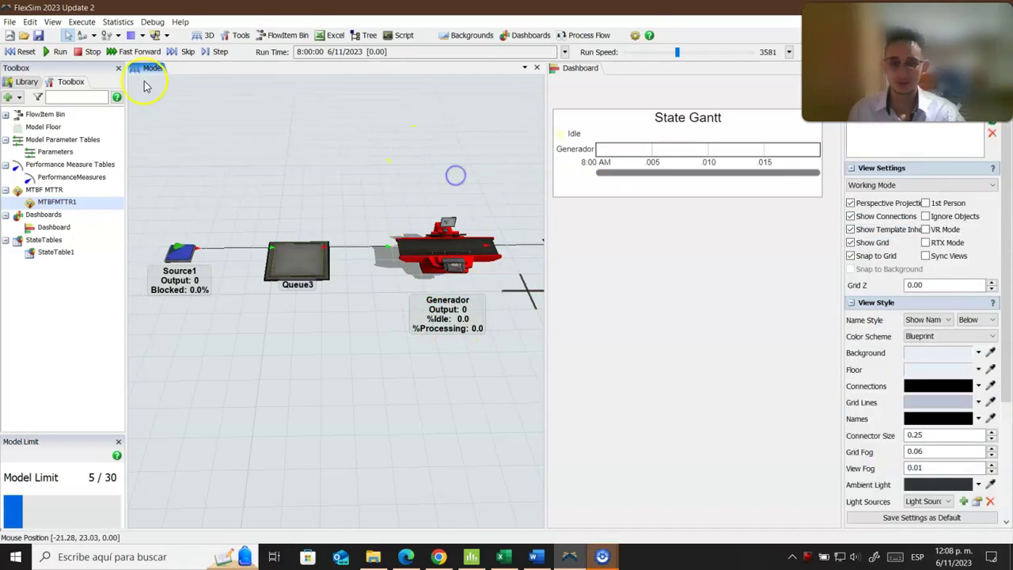
left_click(58, 53)
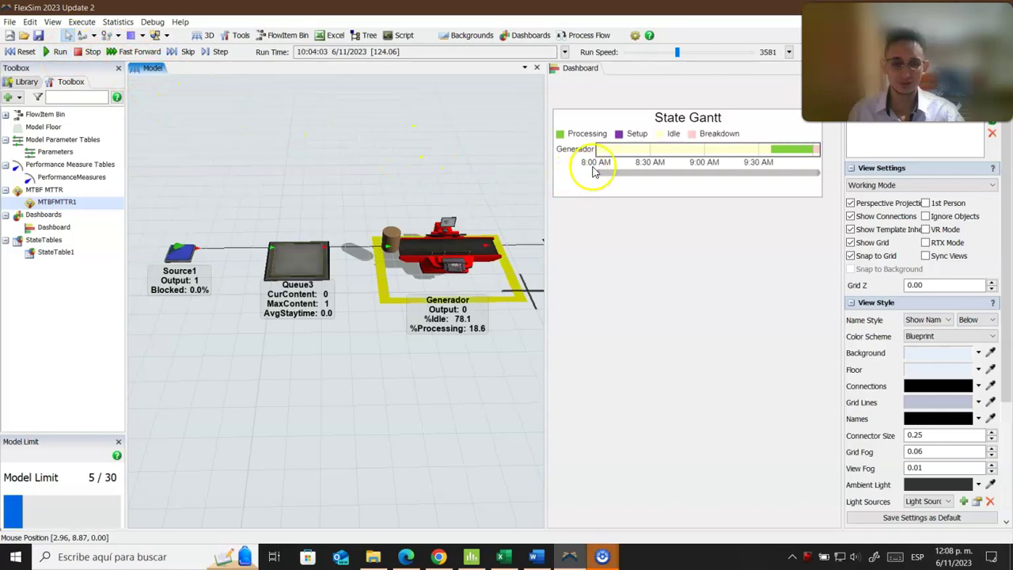
mouse_move(585, 166)
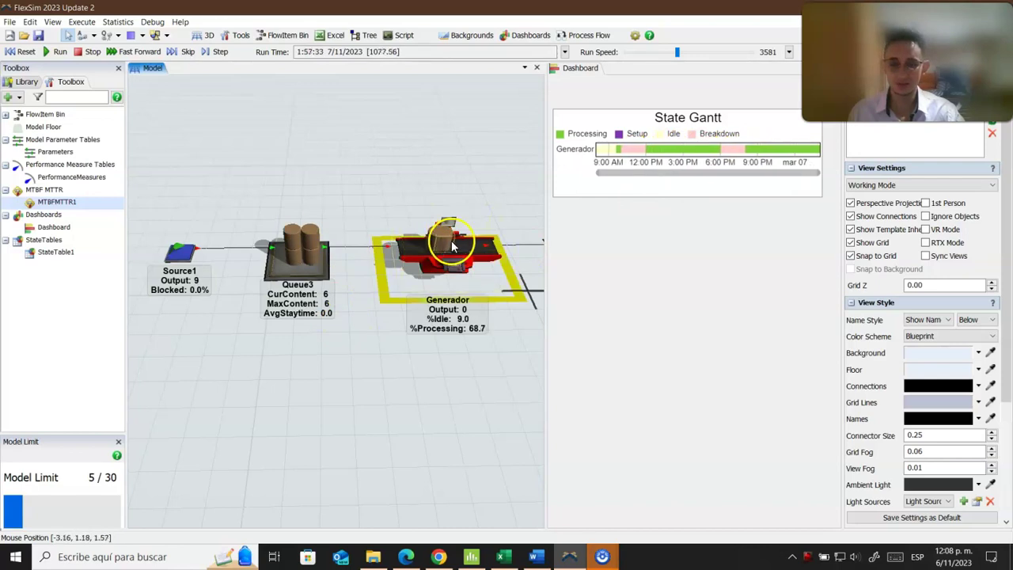
left_click_drag(398, 428, 292, 419)
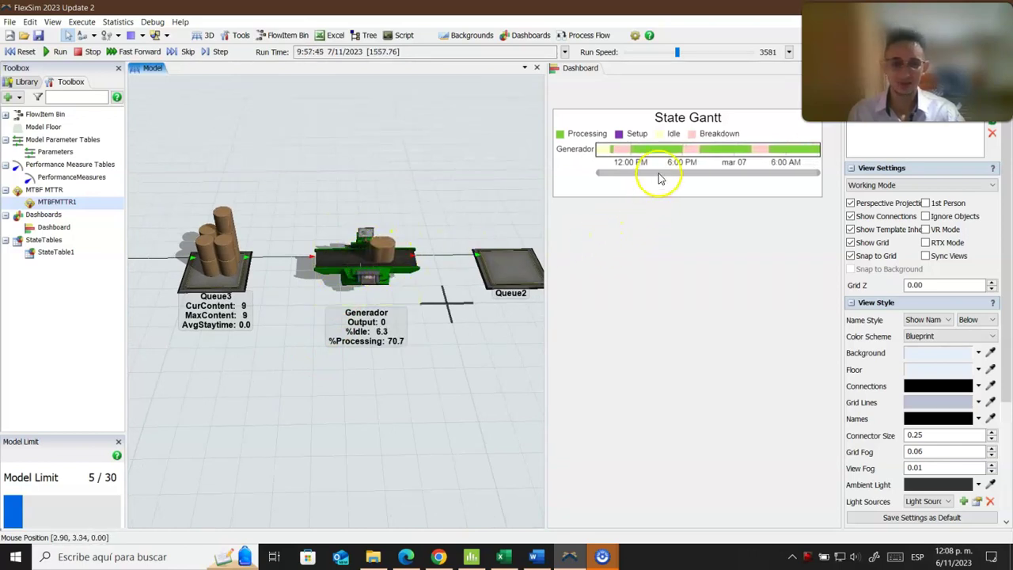
left_click(365, 269)
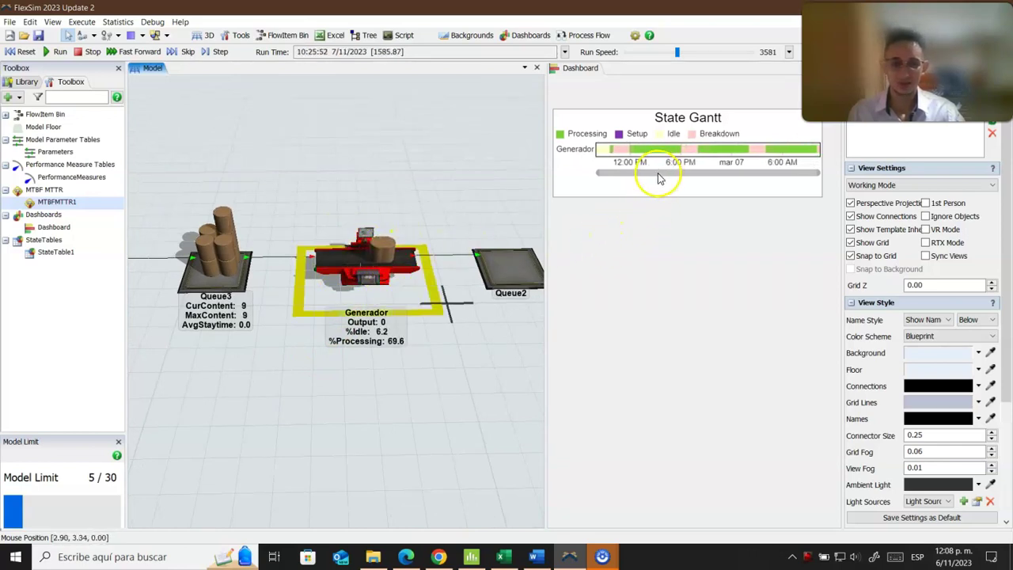
- Watch the items at Queue3 and the Generador, and inspect the details of the breakdown and processing periods in the State Gantt
left_click(291, 326)
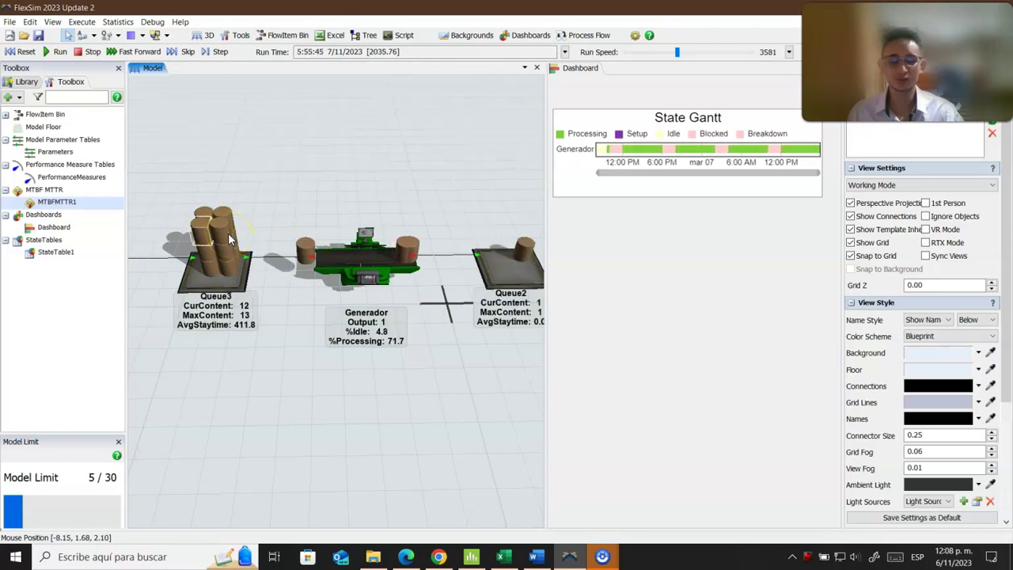
left_click(394, 283)
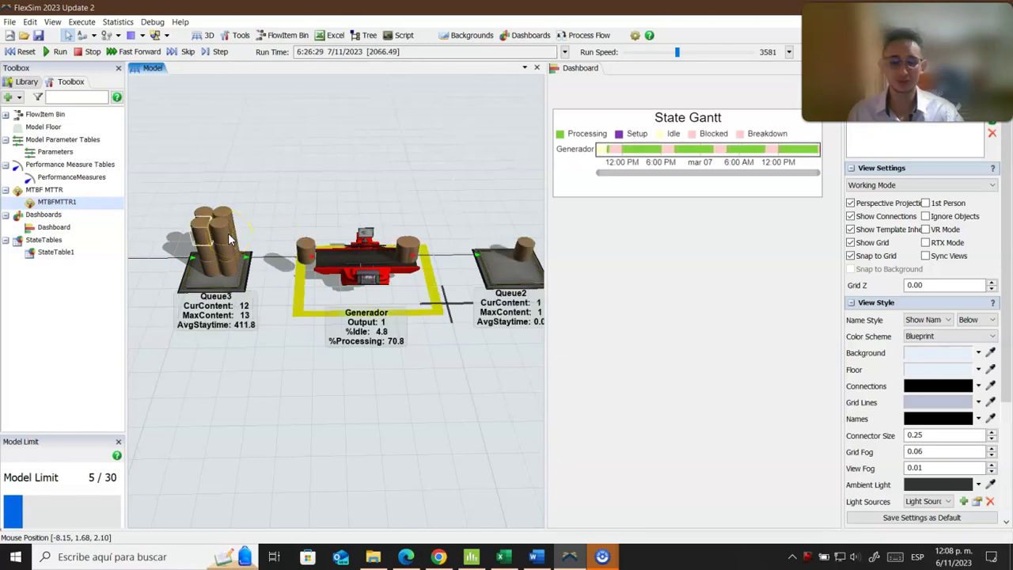
left_click(398, 422)
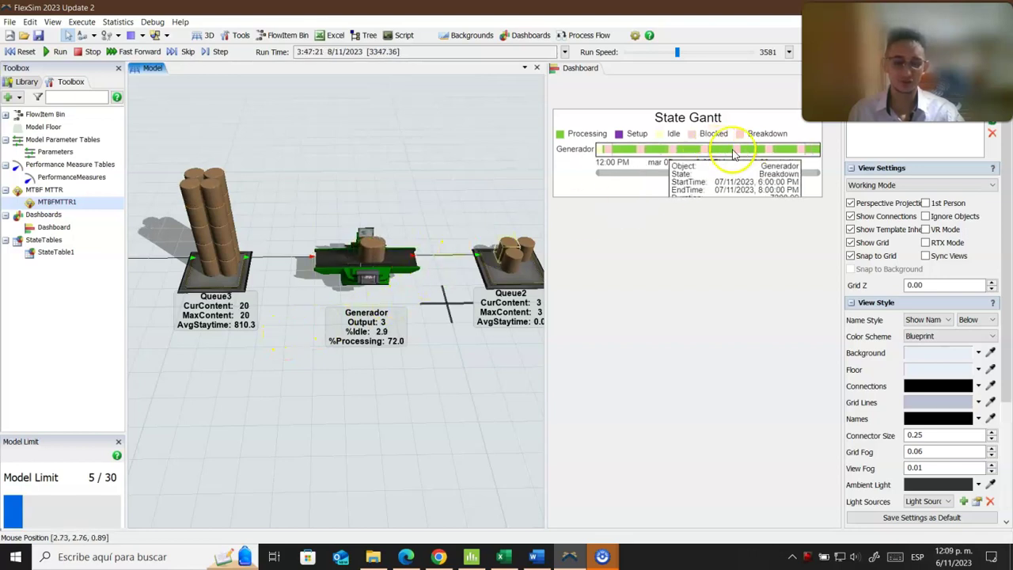
mouse_move(763, 161)
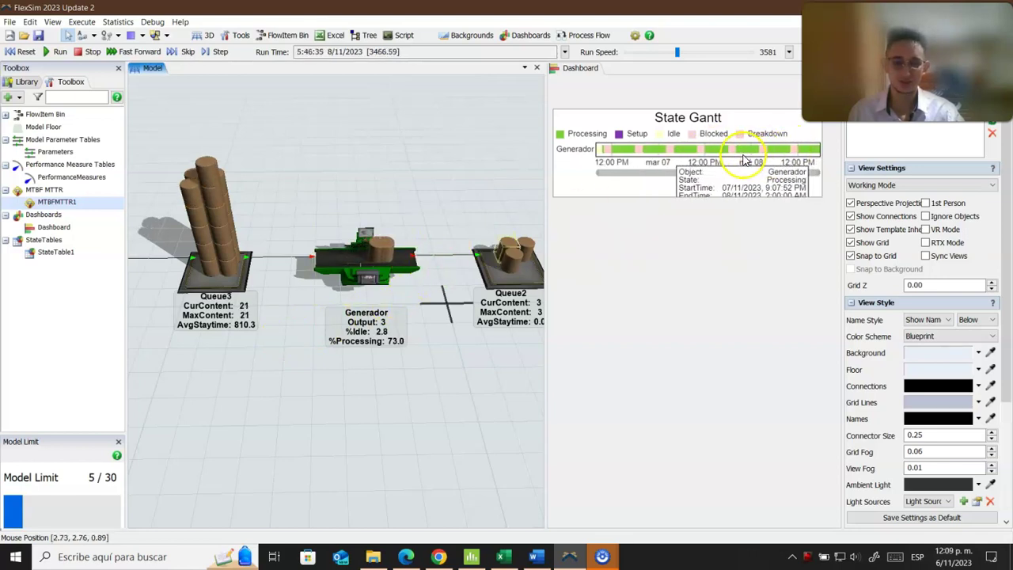